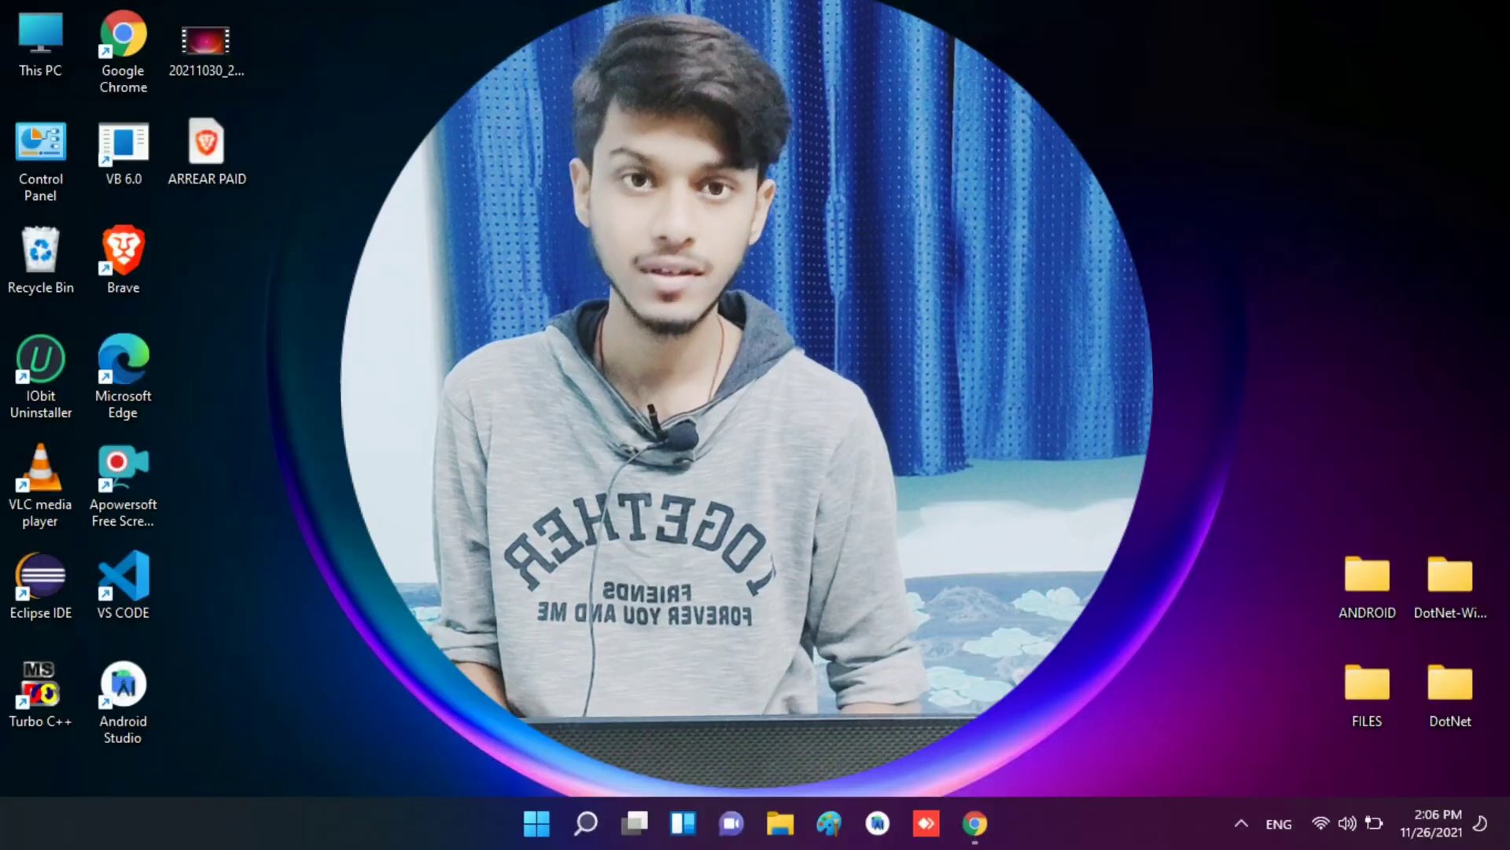
Step: Launch Google Chrome from its desktop shortcut
double_click(115, 39)
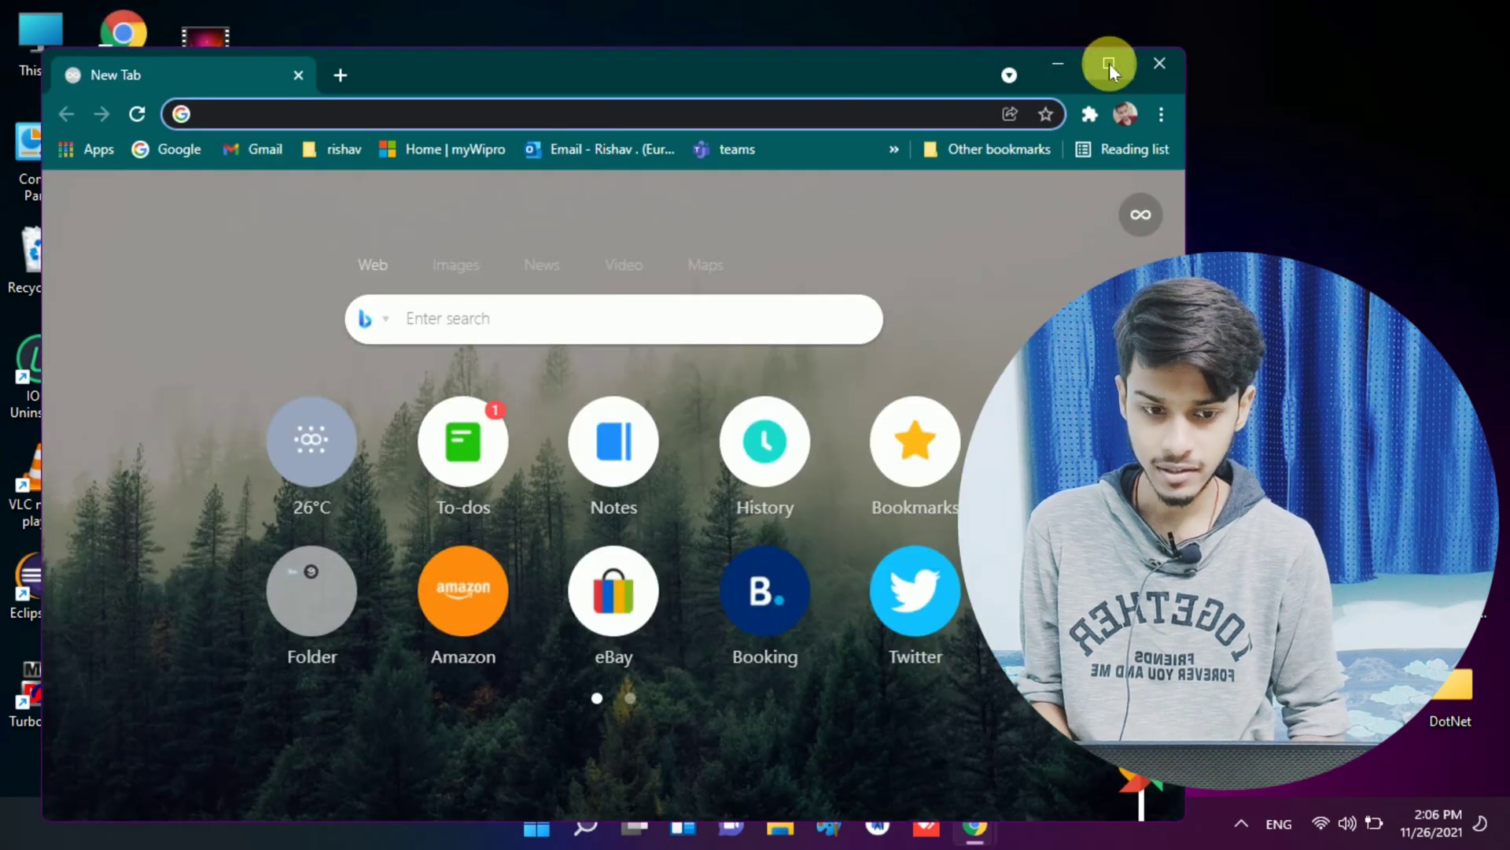
Step: Maximize the Chrome window and go to Gmail through the bookmarks bar
key(super+Up)
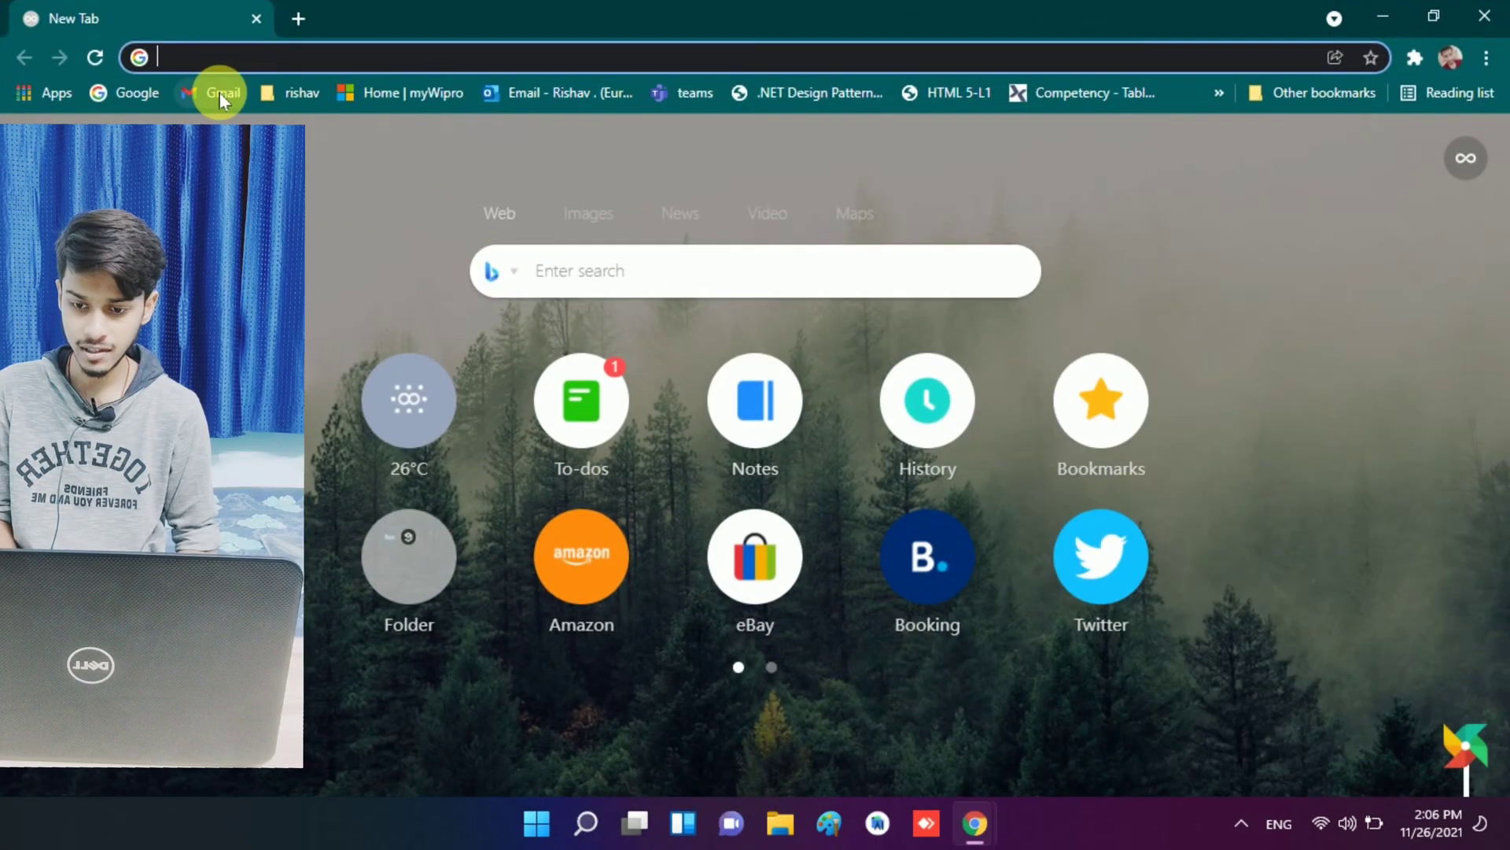
click(219, 92)
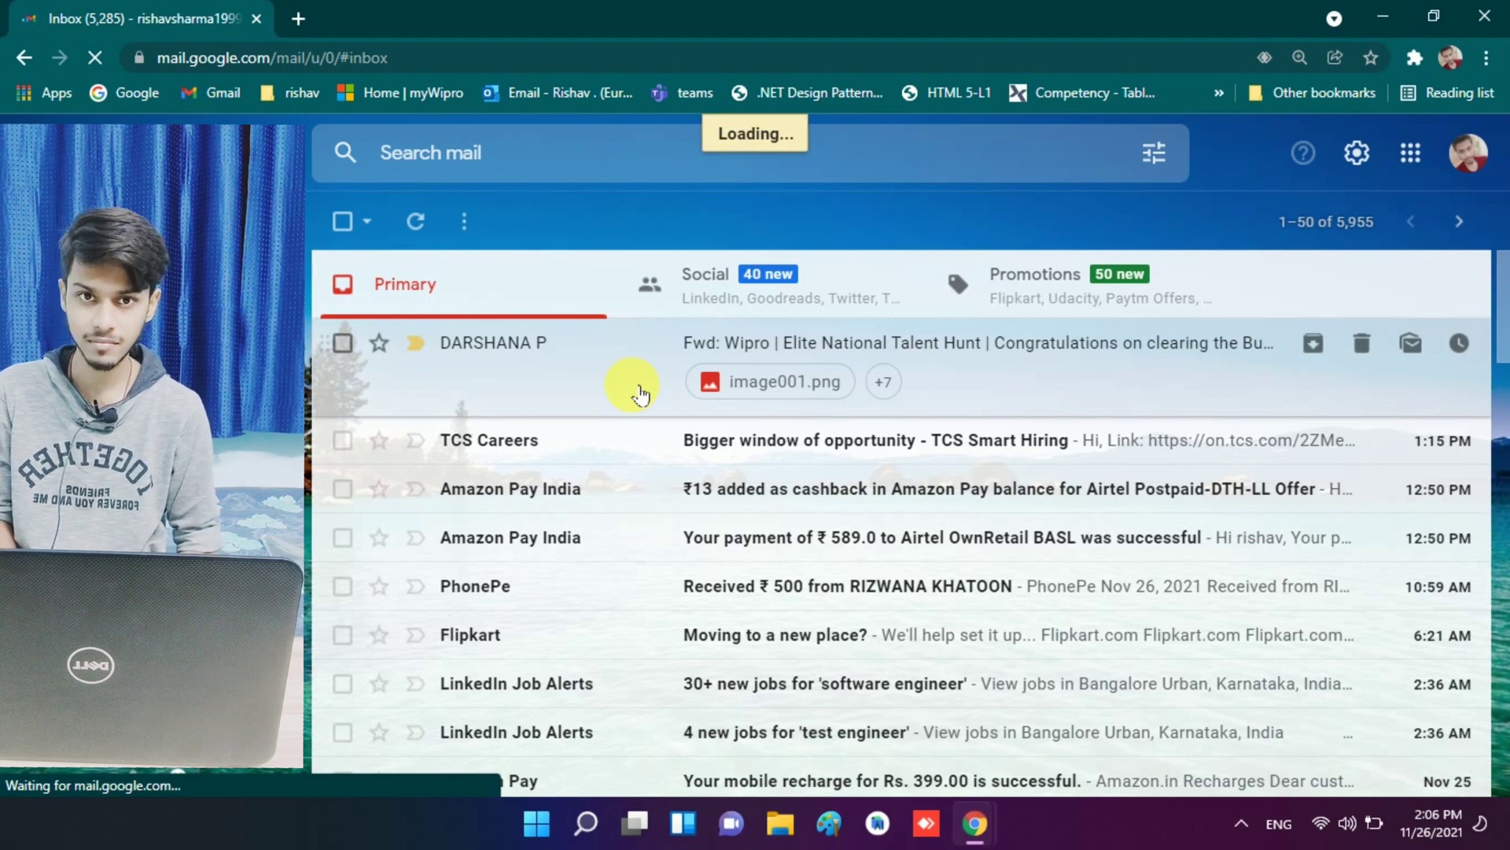
Step: Open the 'Fwd: Wipro | Elite National Talent Hunt' email and read its congratulations headline
click(640, 393)
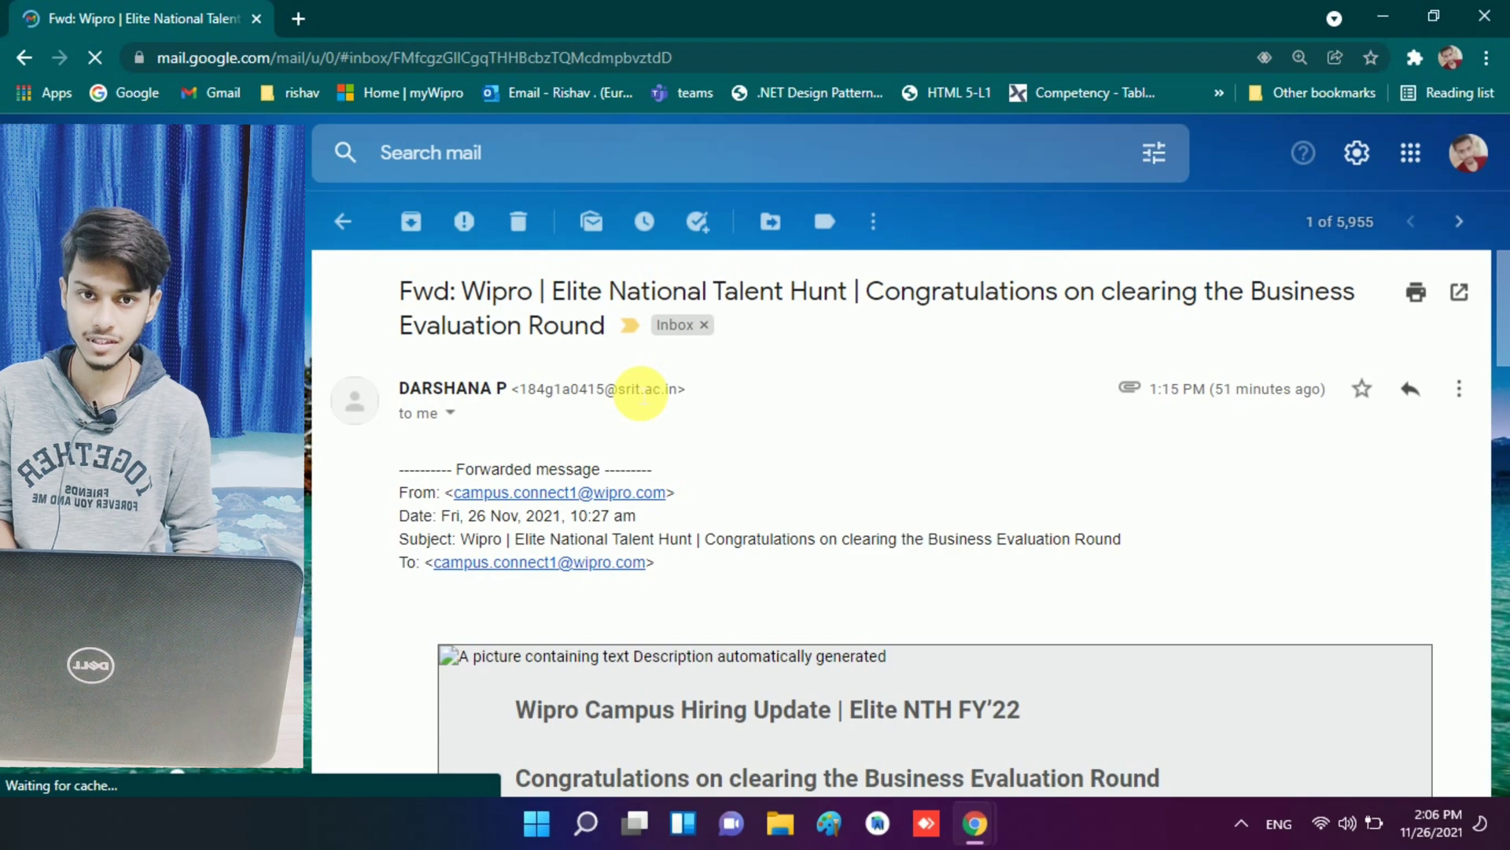
scroll(642, 393, down, 8)
scroll(641, 393, up, 3)
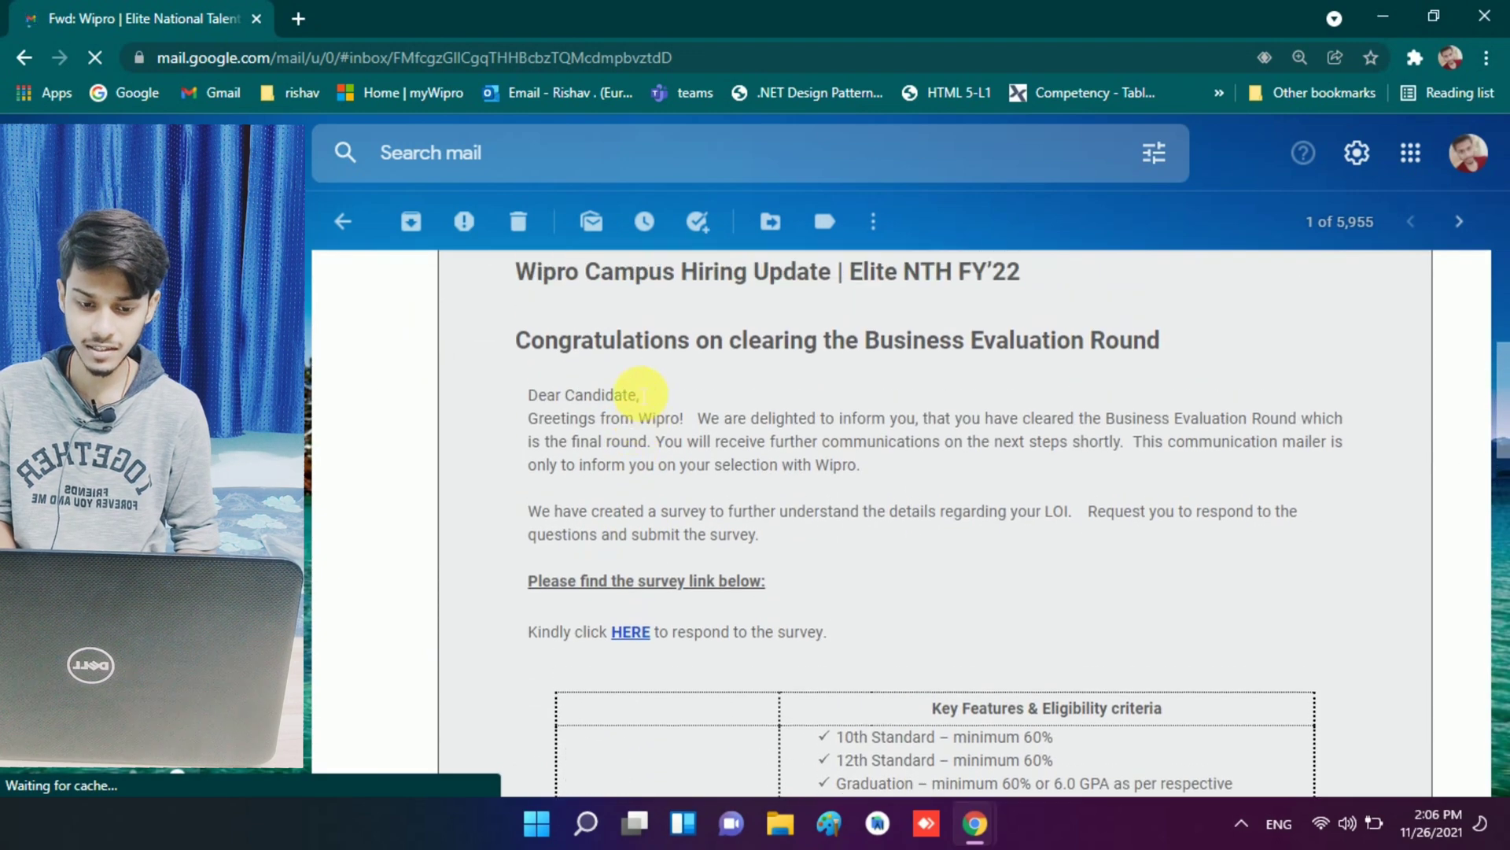
scroll(574, 310, up, 1)
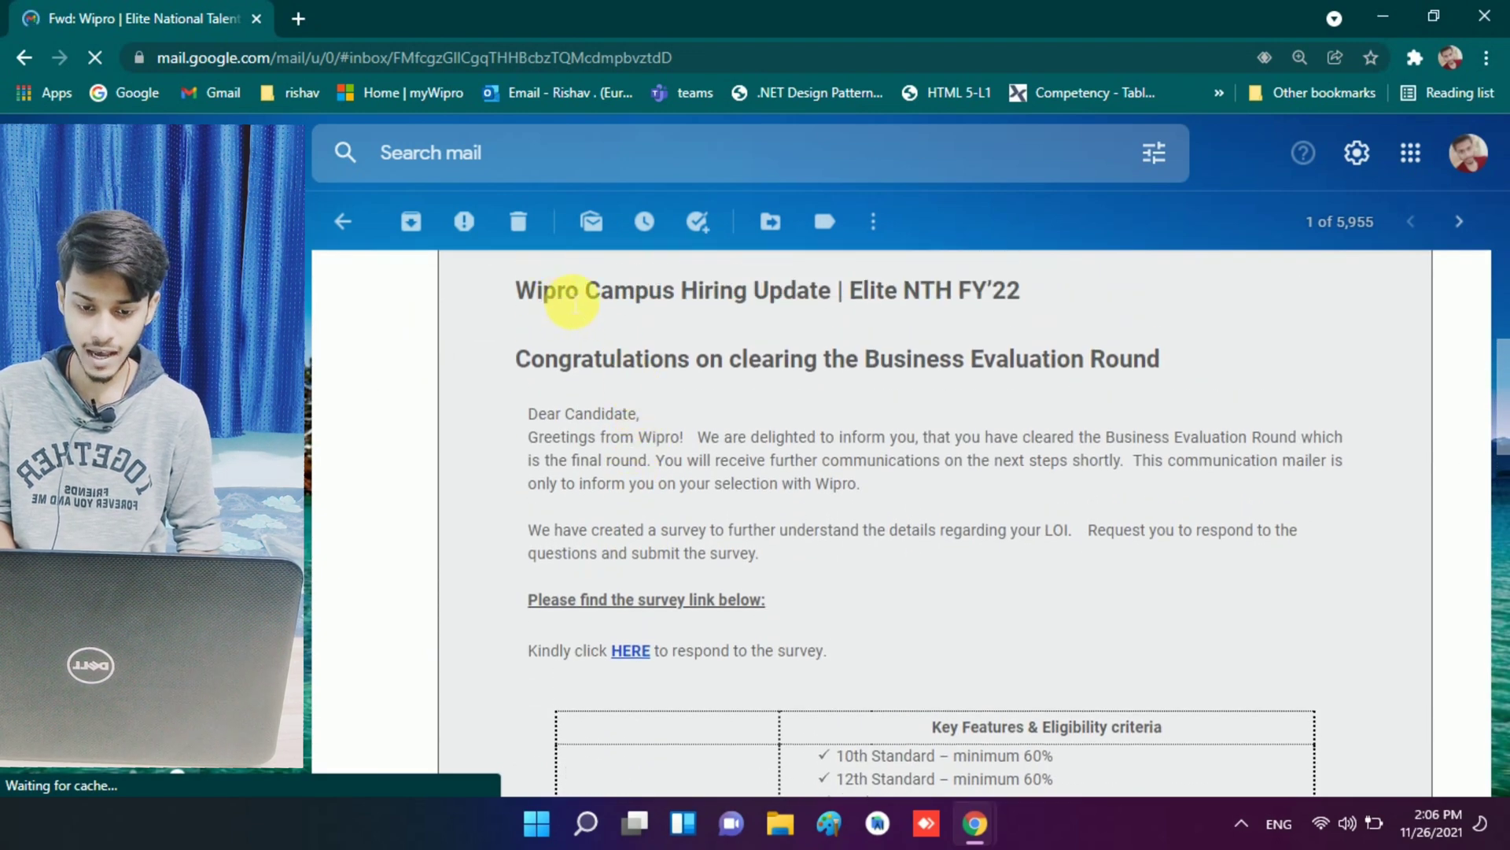
scroll(859, 311, up, 1)
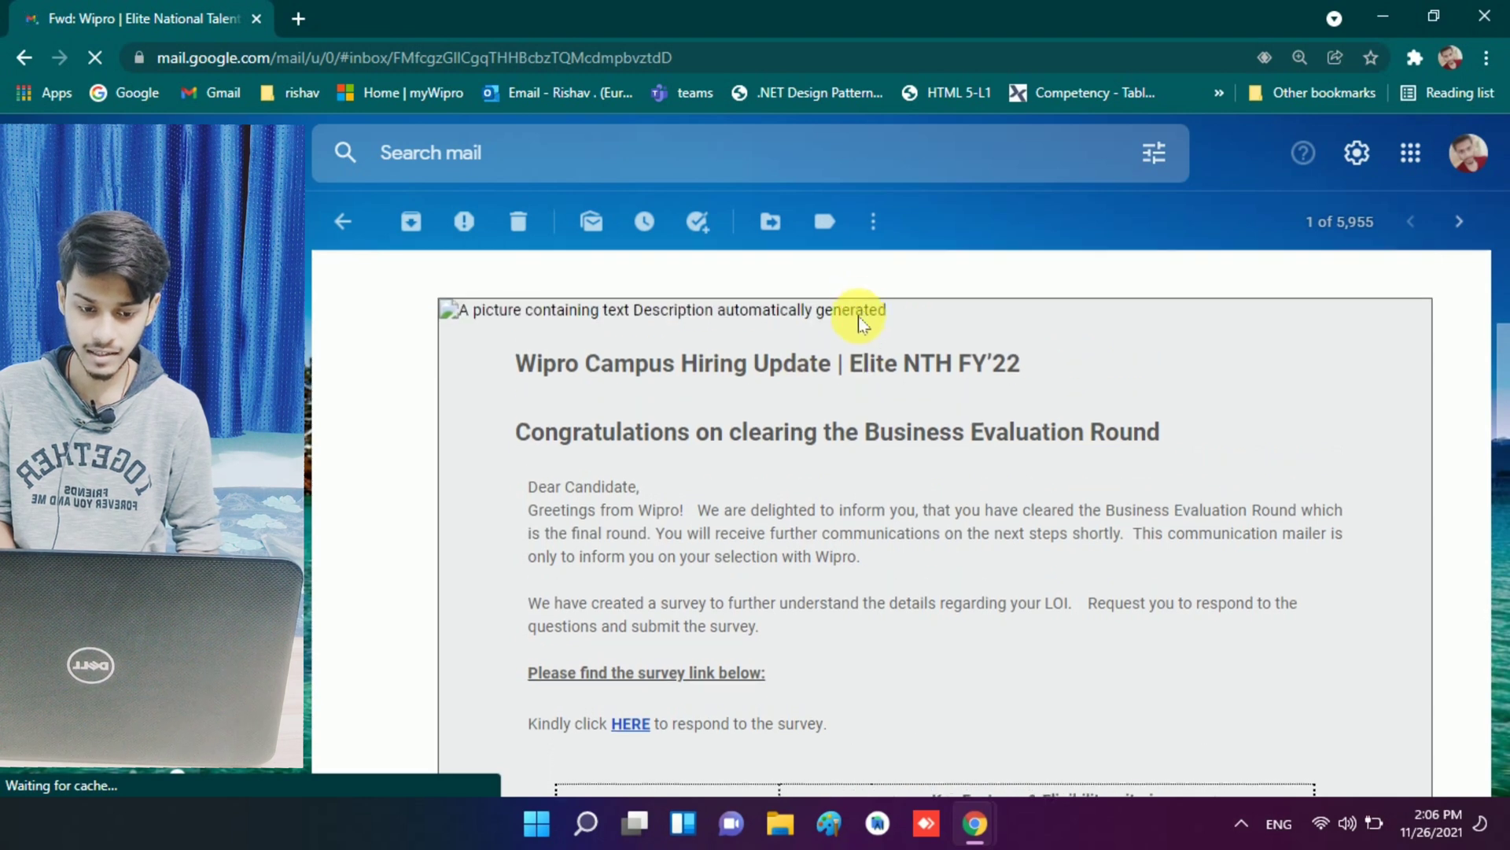
drag(979, 376, 1028, 379)
click(1031, 378)
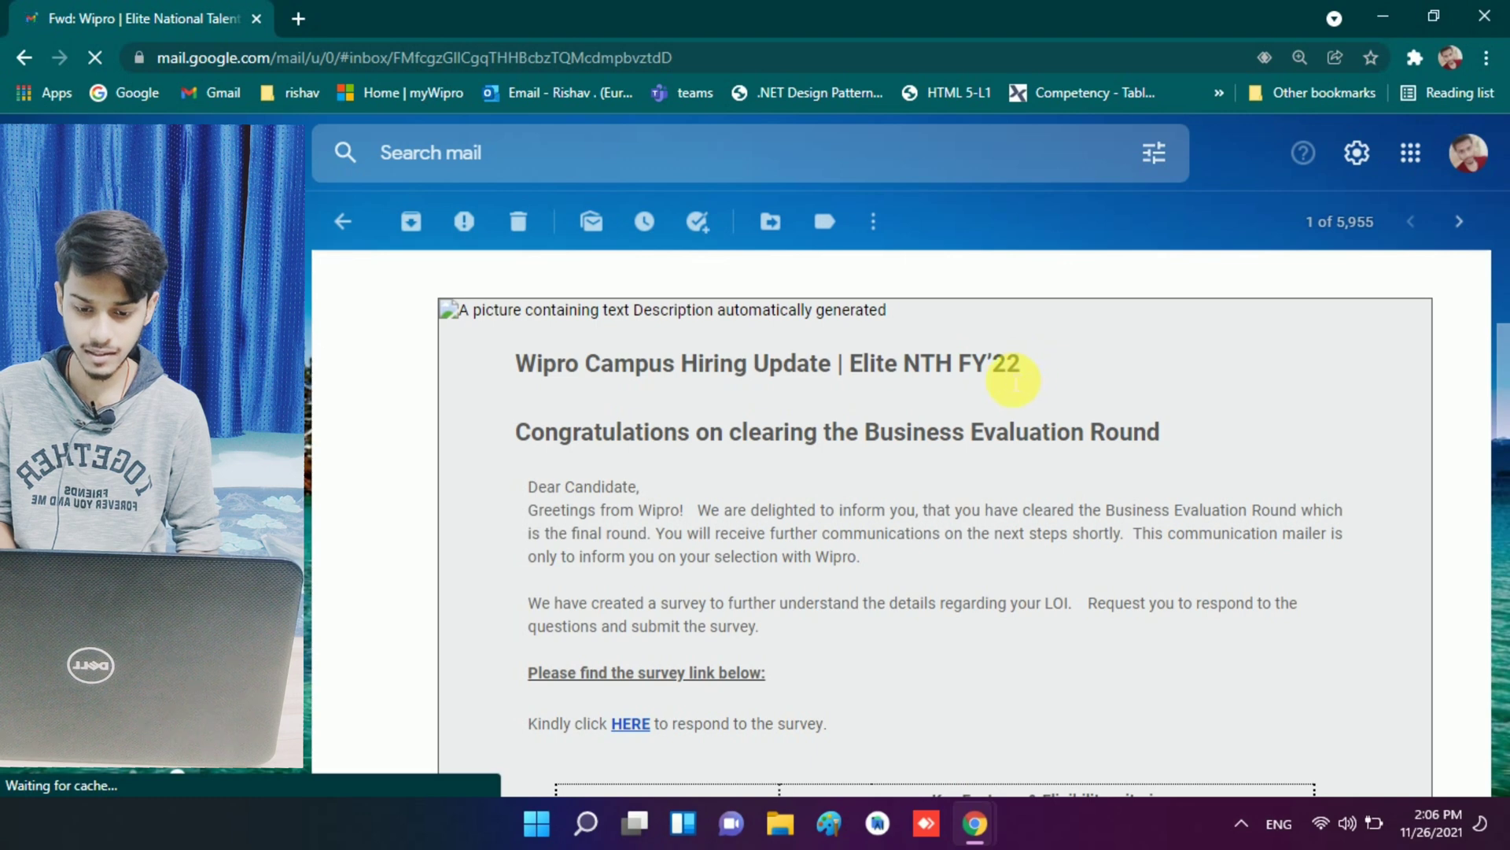
drag(574, 433, 1146, 431)
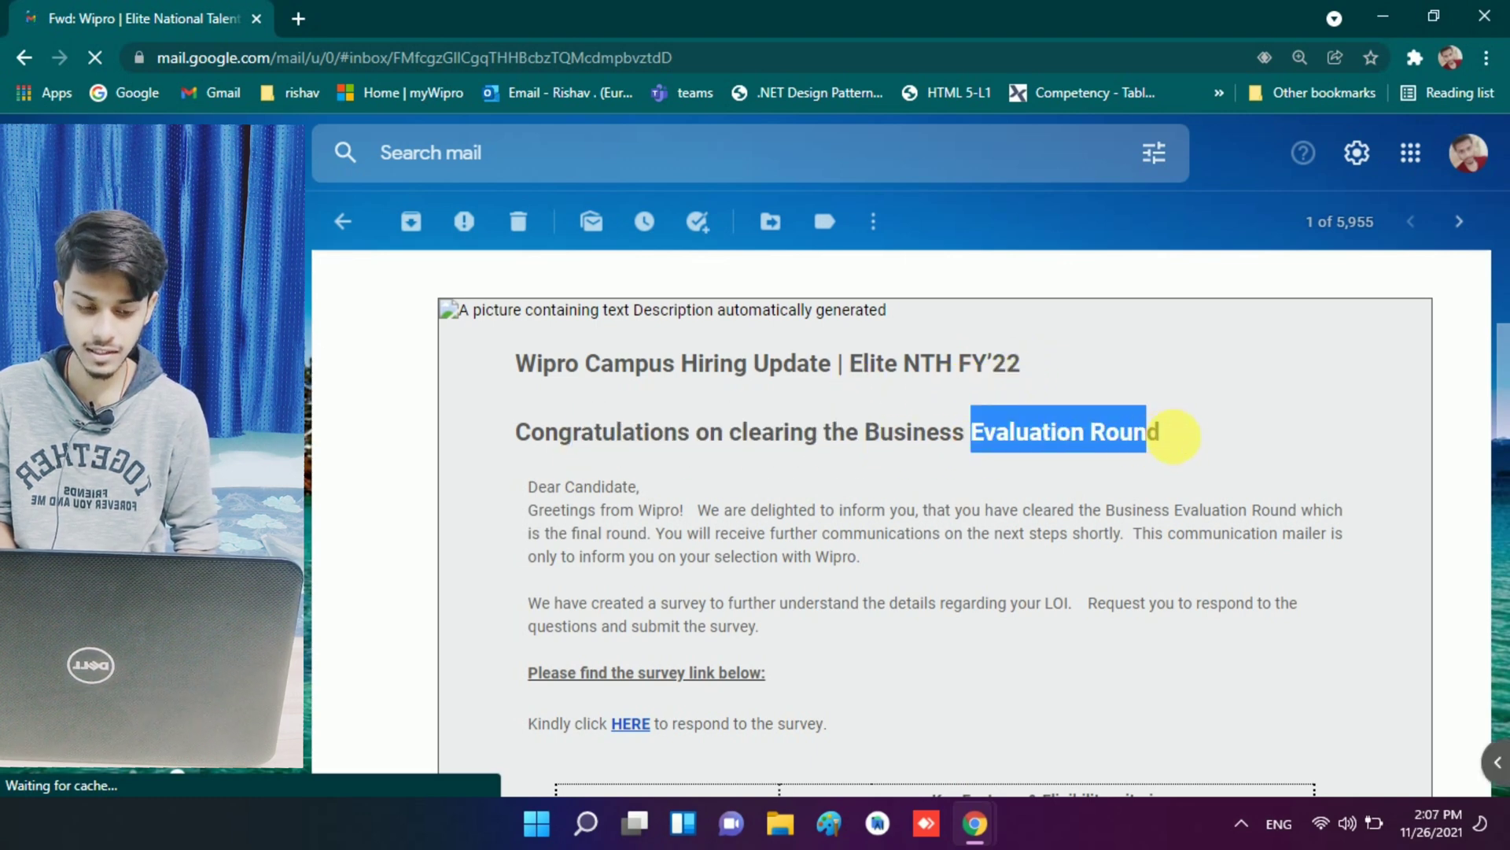
click(1182, 443)
Step: Read the greeting and the Business Evaluation Round clearance message down to the survey link
scroll(1180, 440, down, 2)
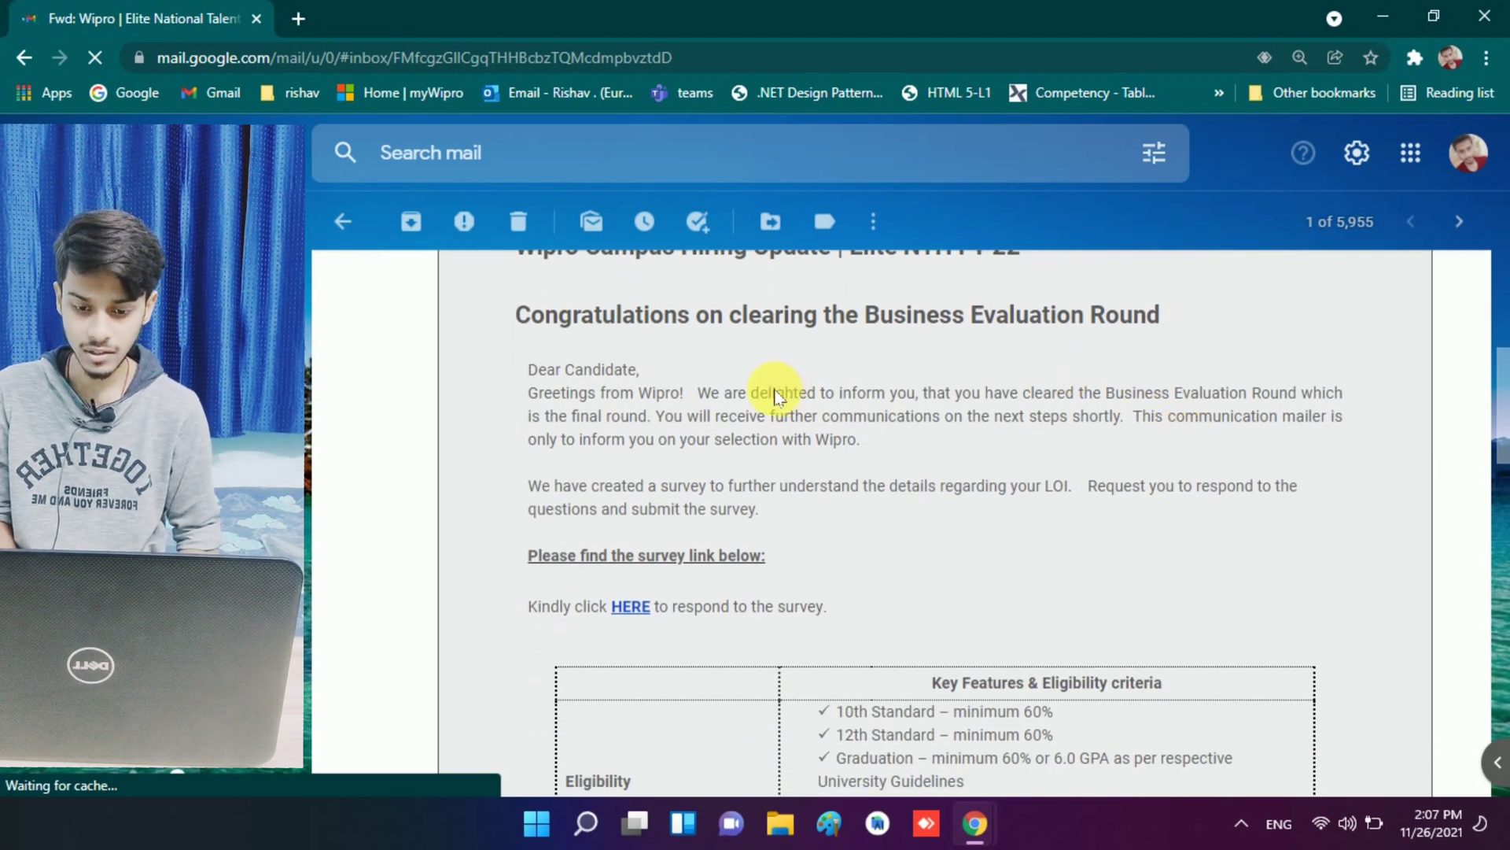
drag(547, 370, 791, 437)
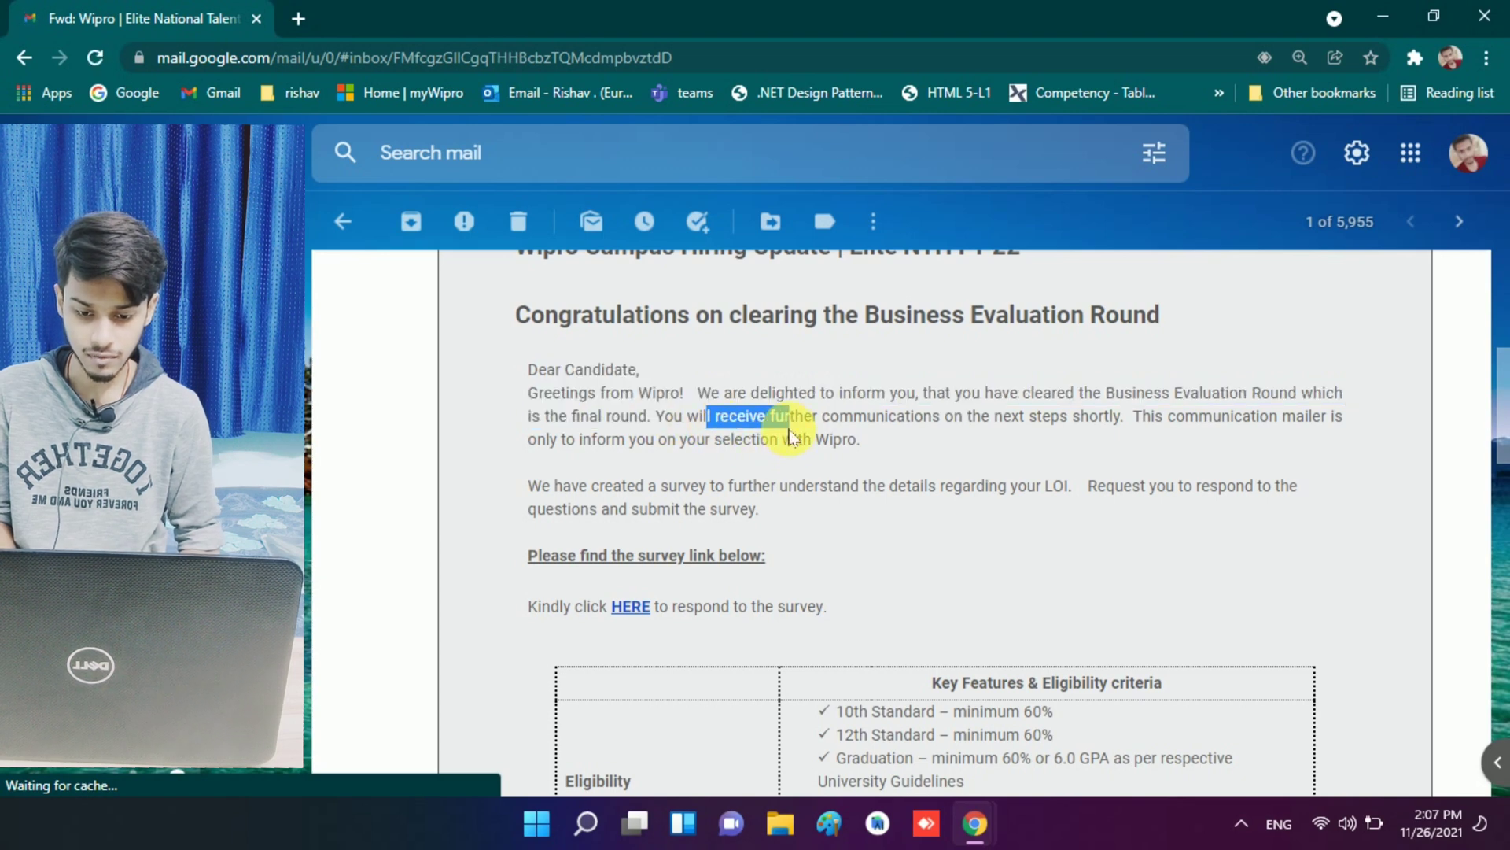
drag(622, 394, 657, 393)
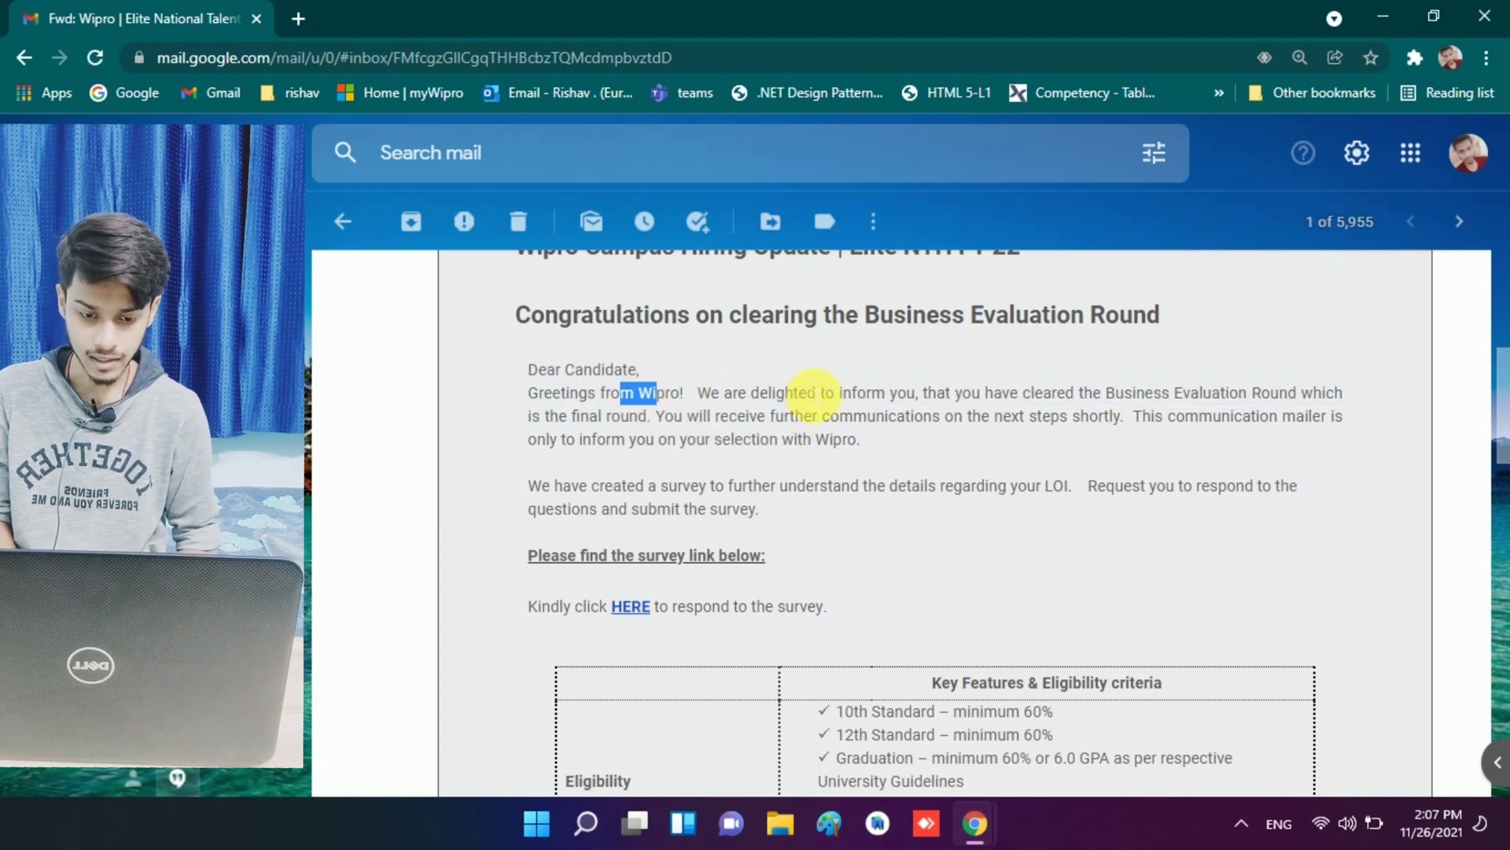
drag(801, 396, 917, 397)
drag(1021, 393, 1172, 397)
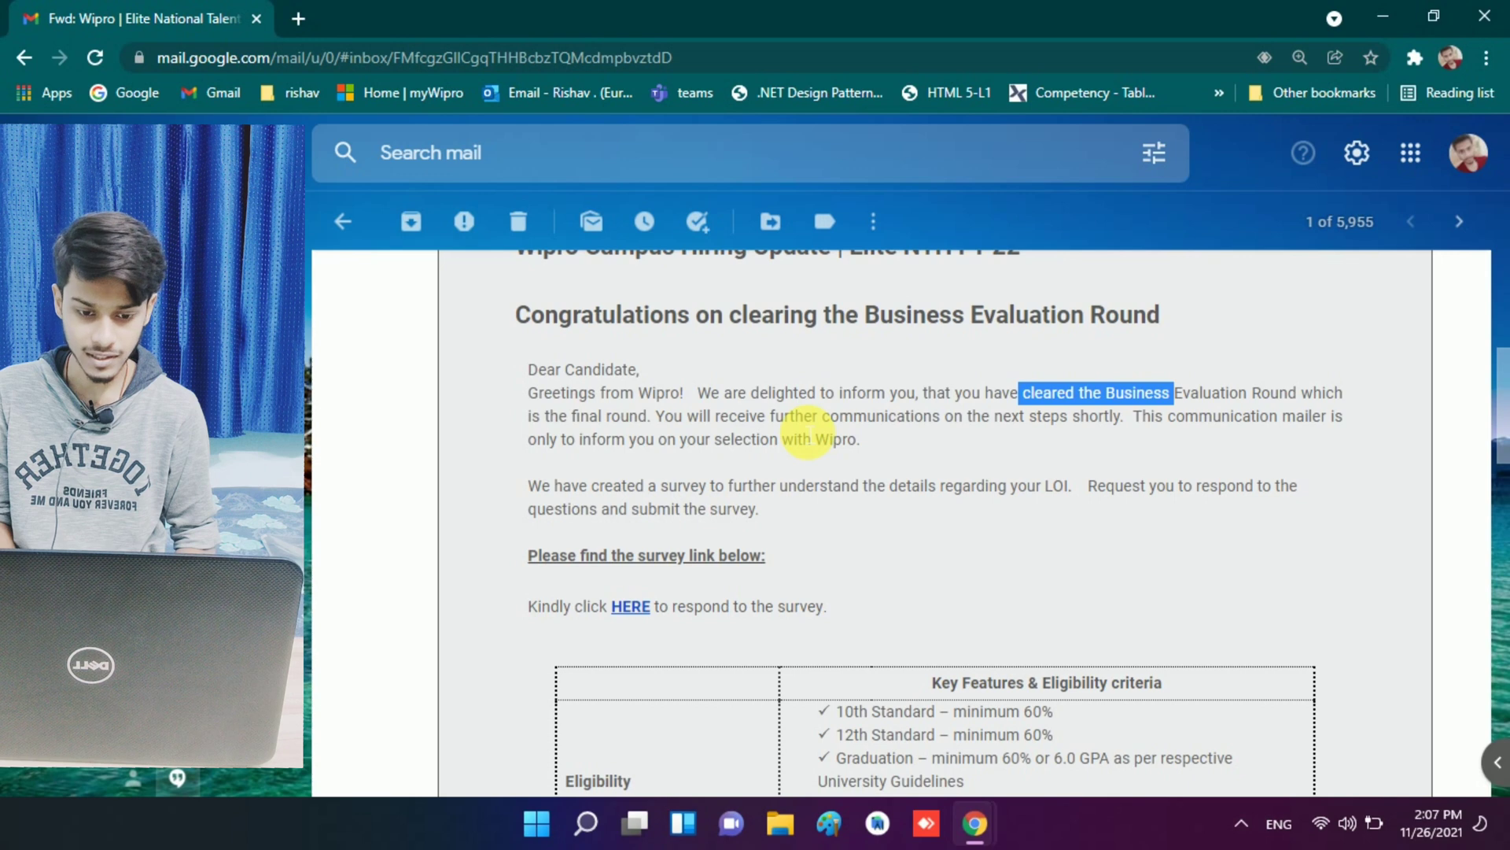
scroll(807, 429, down, 3)
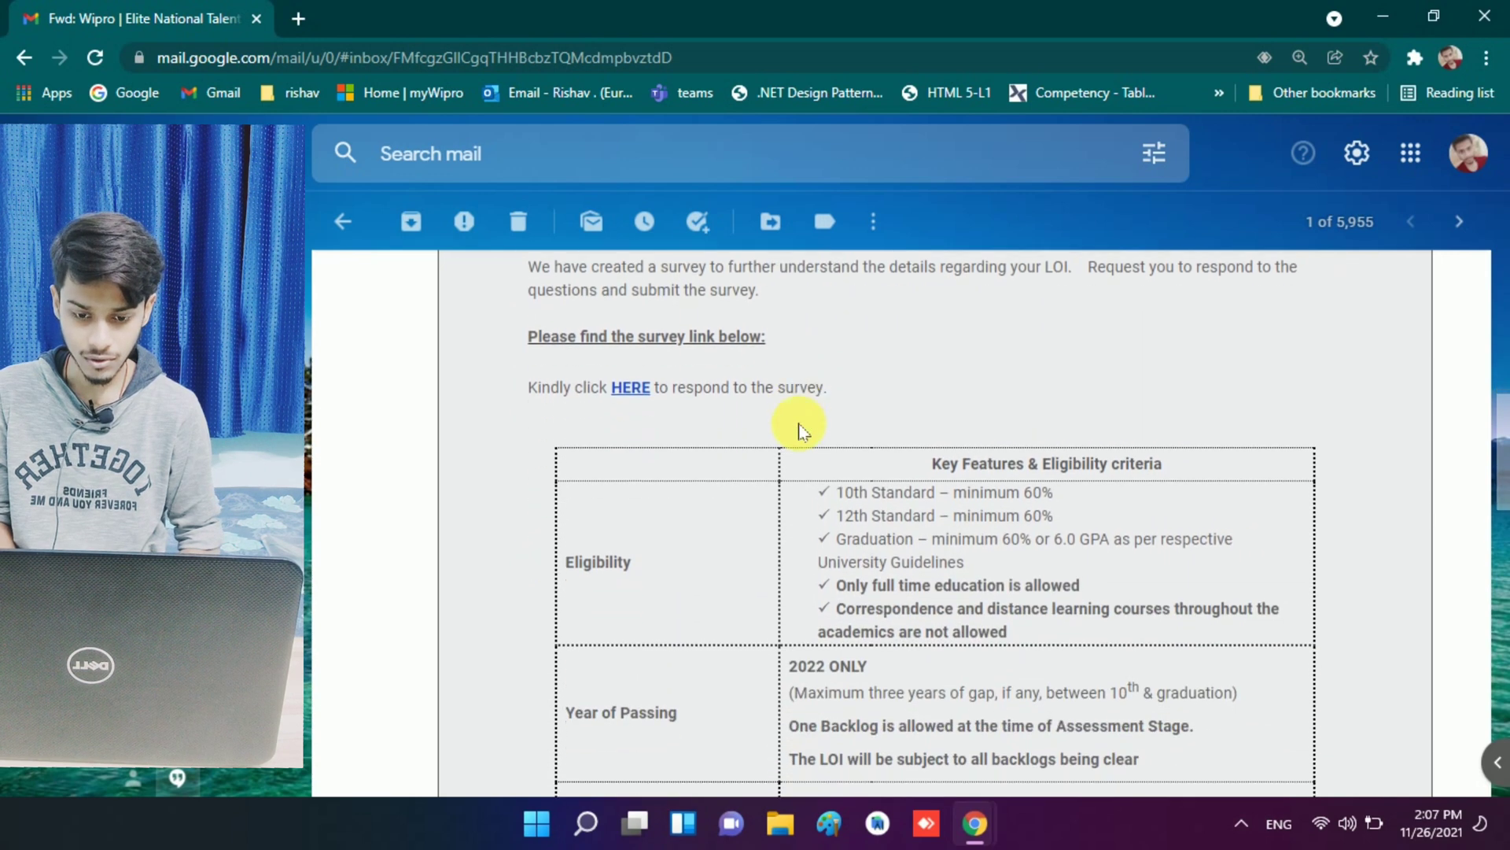
Step: Open the 'Kindly click HERE' survey link, recheck the email, then view the Microsoft Forms survey
click(634, 386)
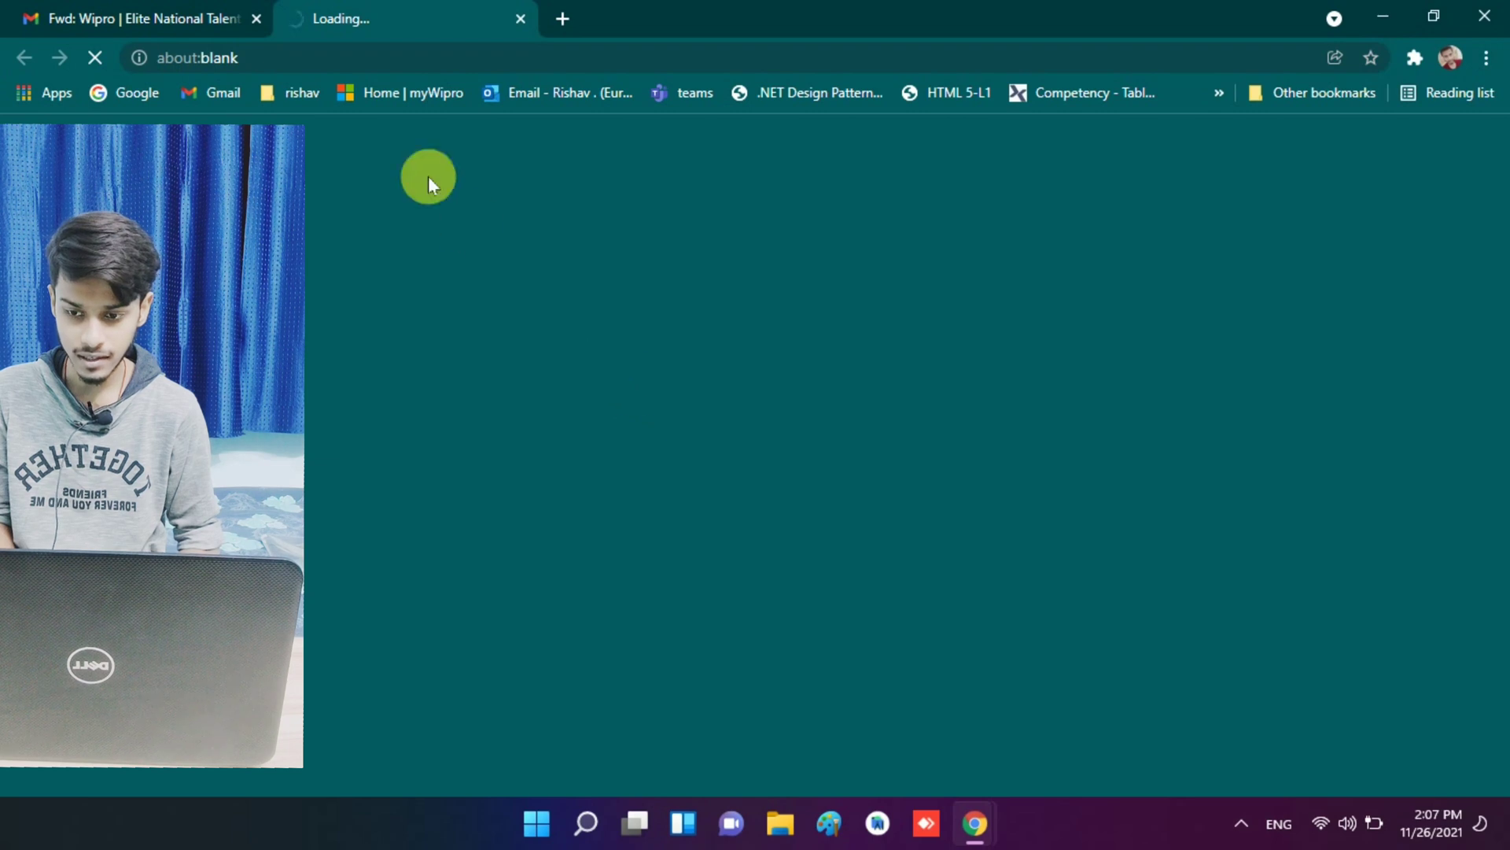
click(197, 17)
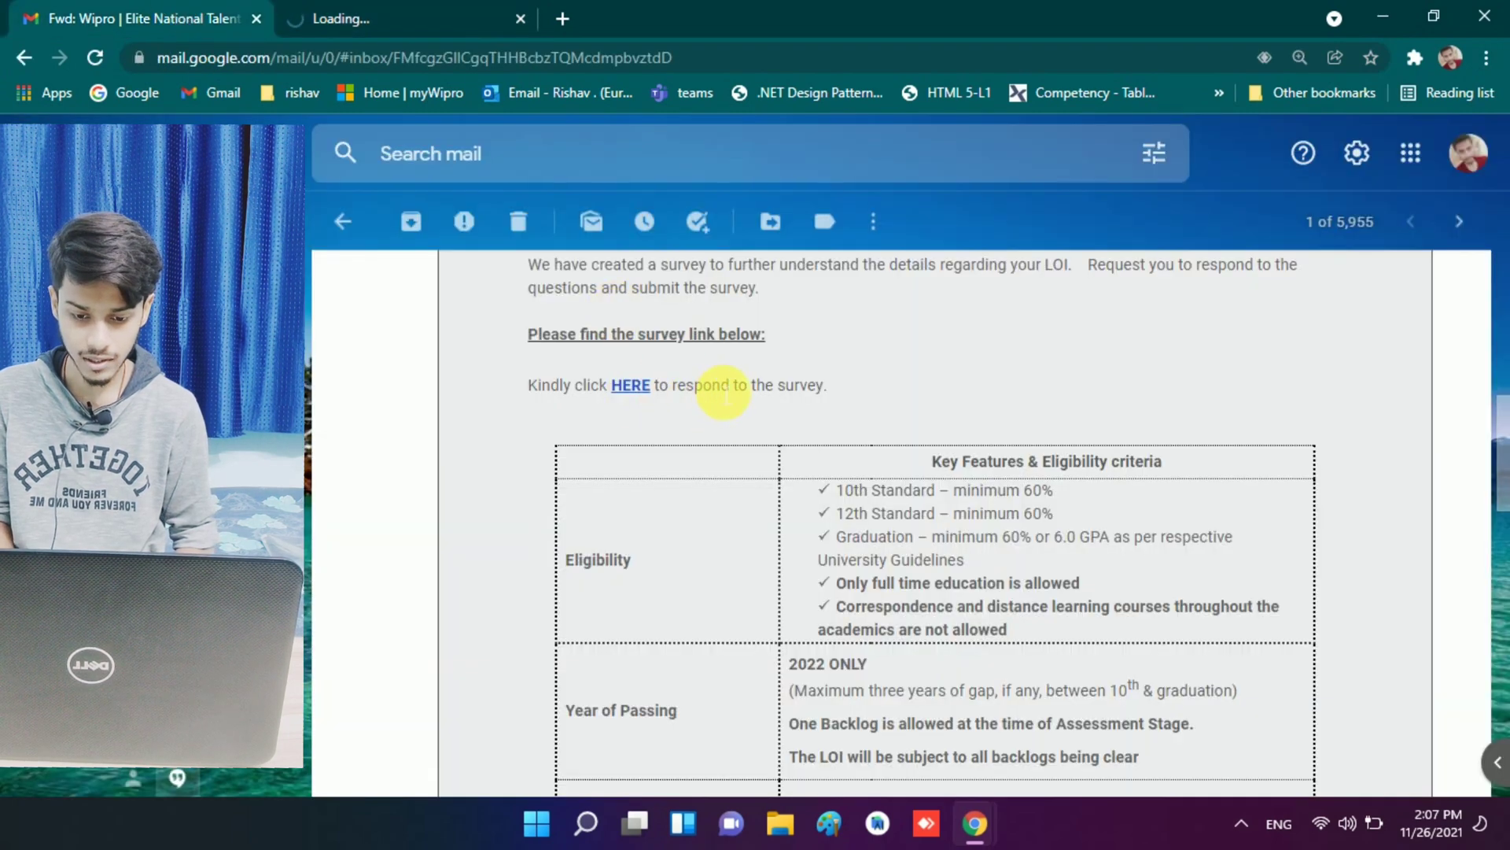
scroll(720, 391, down, 6)
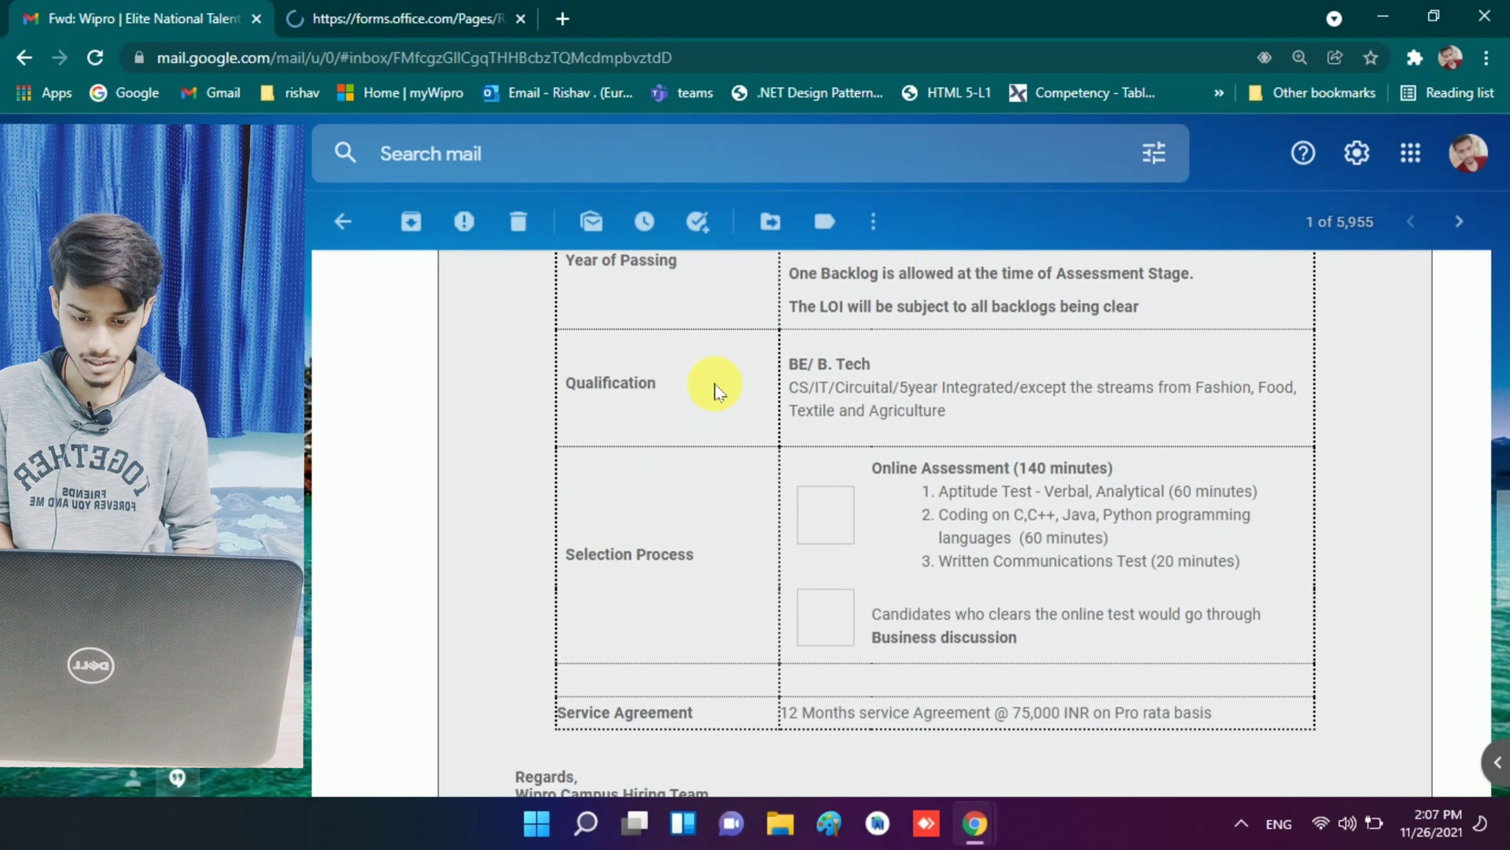
scroll(714, 381, down, 4)
scroll(714, 381, up, 12)
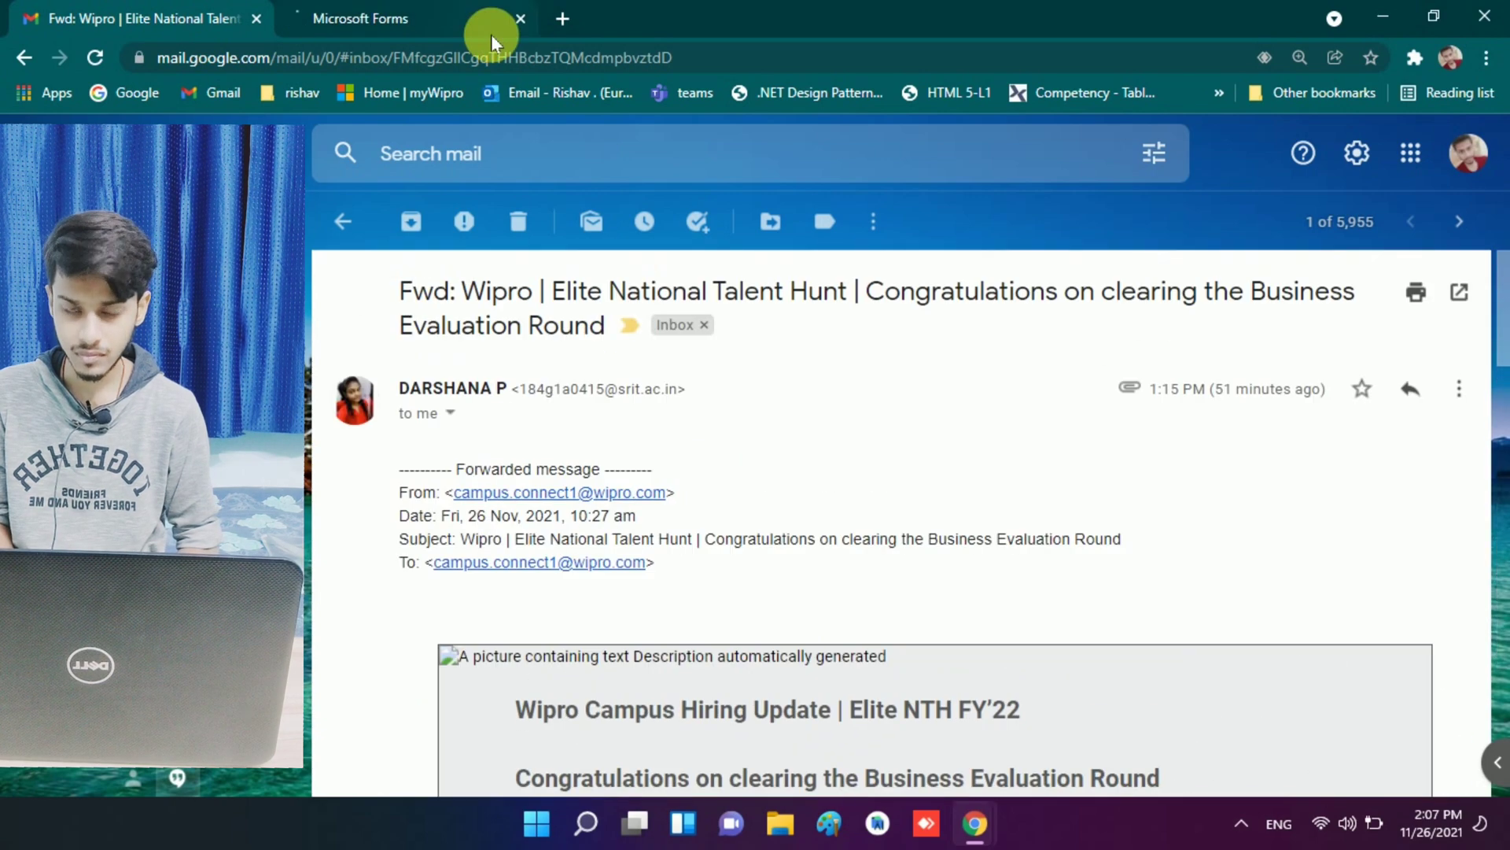
click(429, 16)
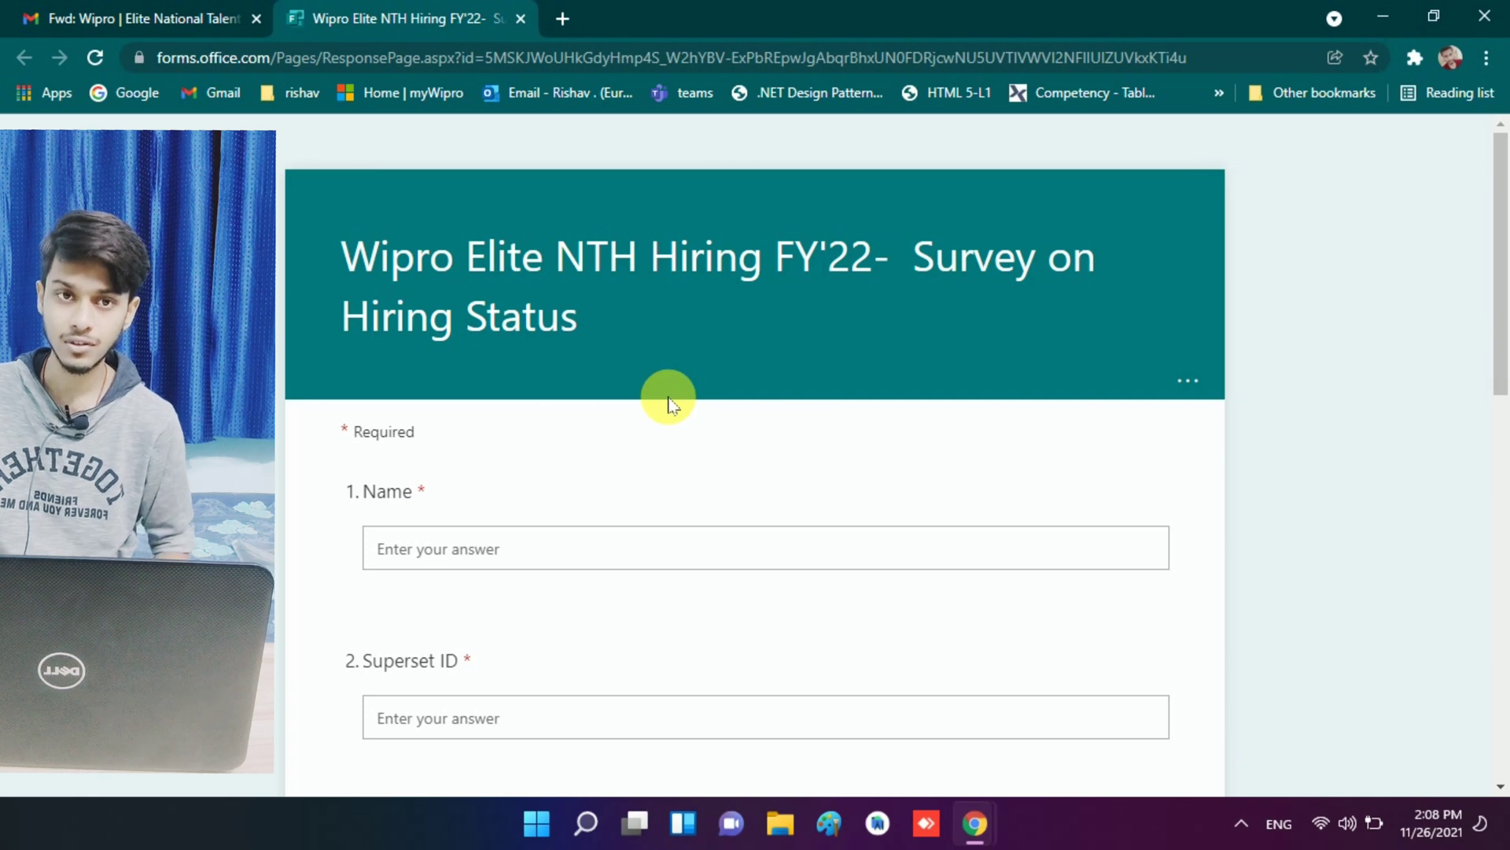
Step: Step through the Name, Superset ID and Email ID answer boxes of the survey
scroll(668, 405, down, 3)
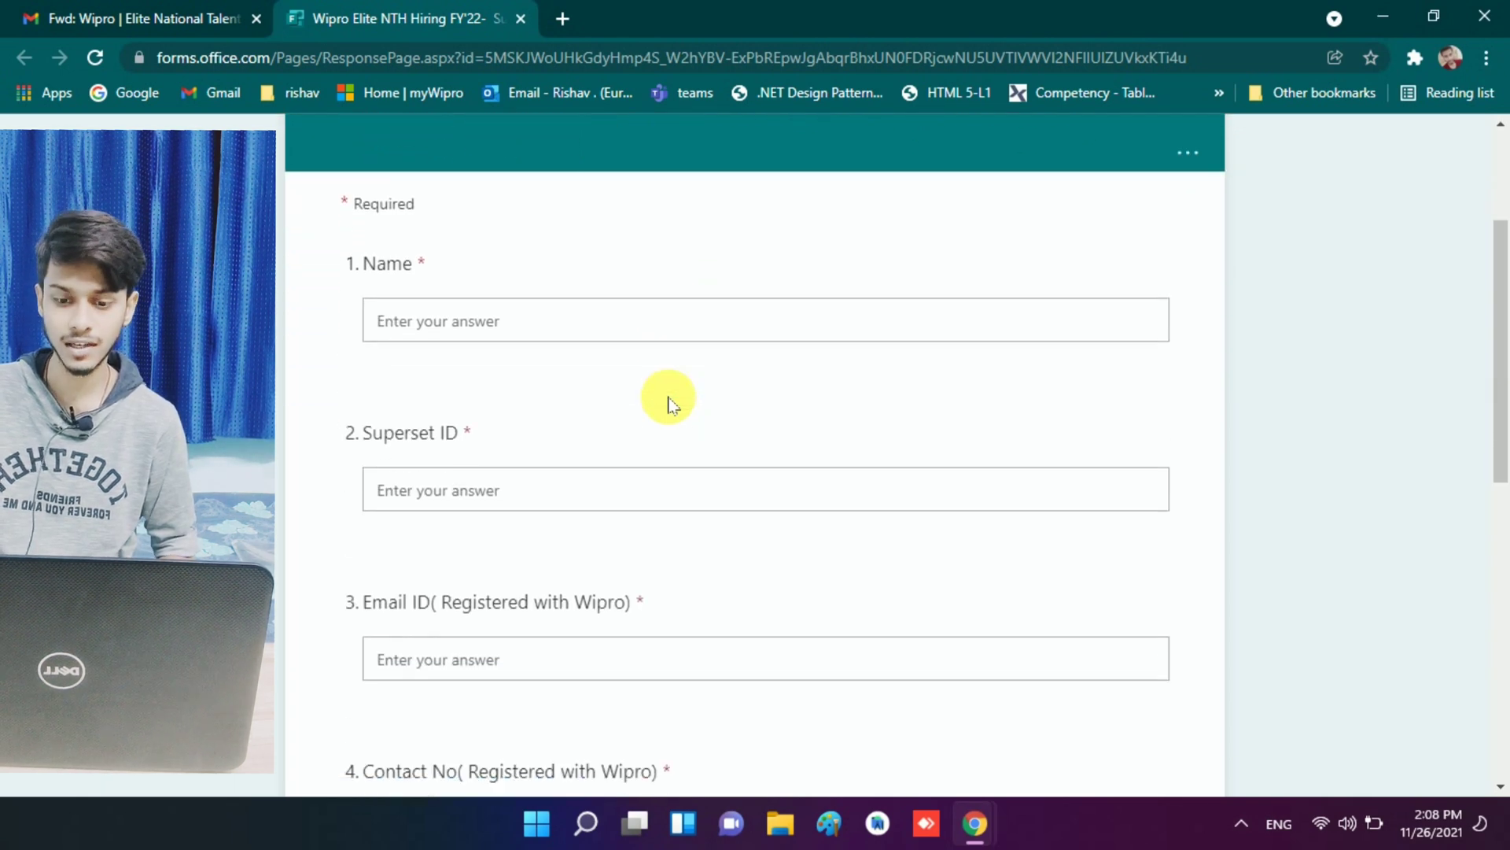
scroll(676, 405, up, 1)
click(422, 362)
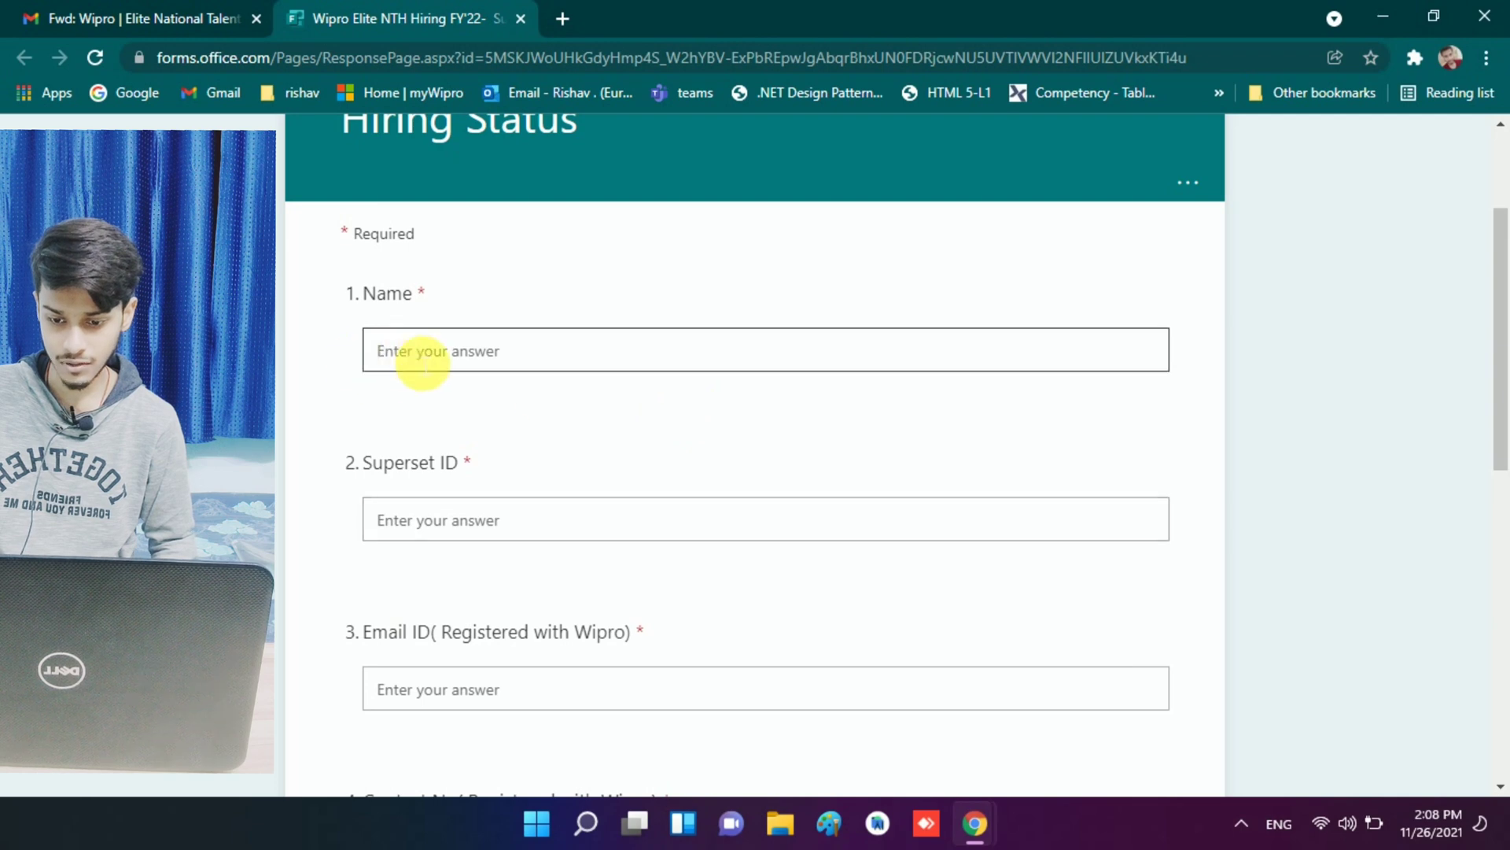
scroll(579, 499, down, 3)
click(531, 243)
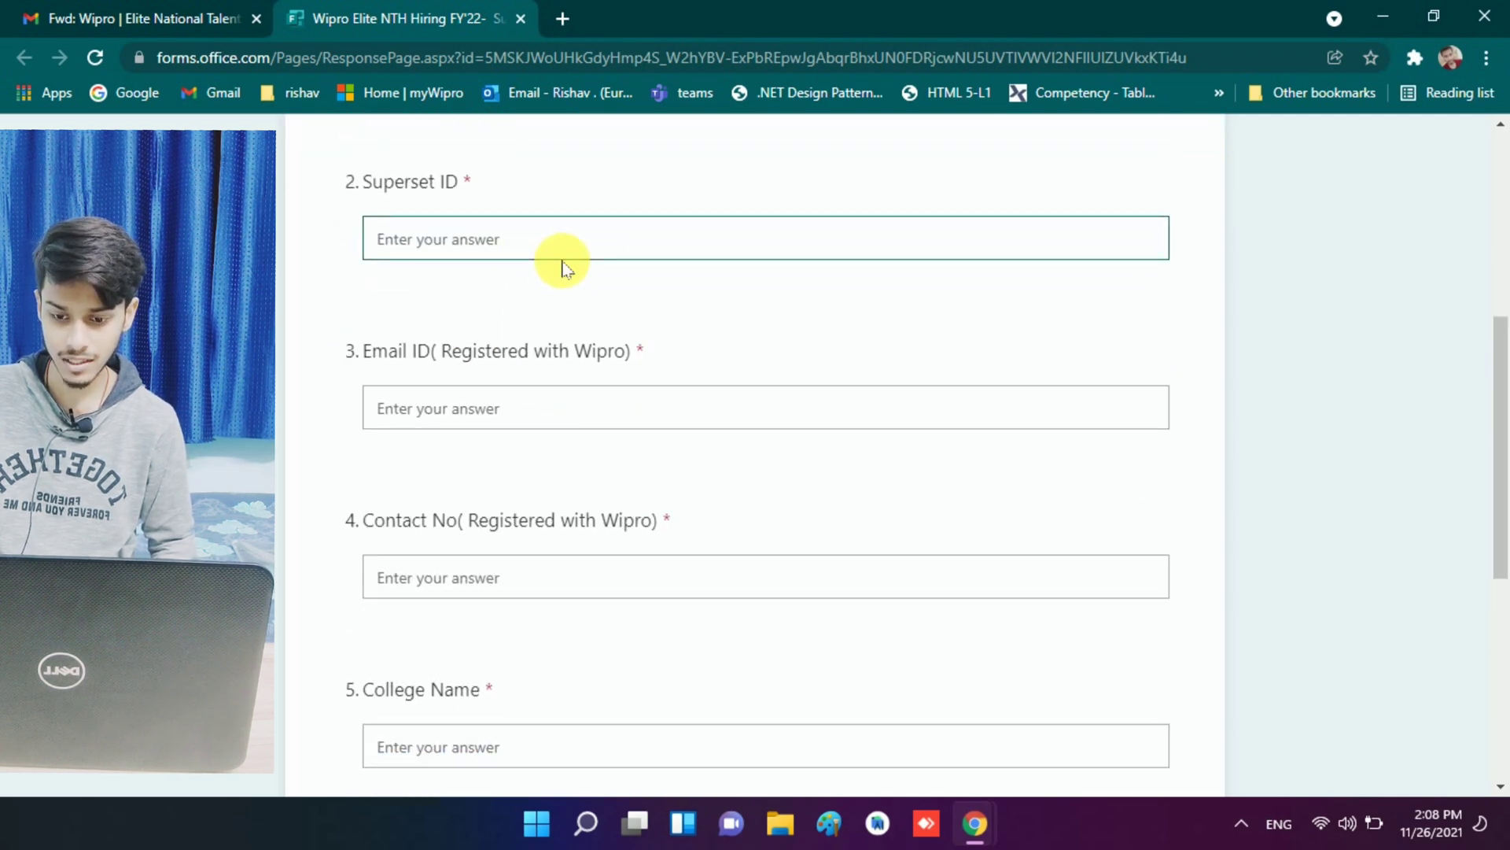
click(519, 409)
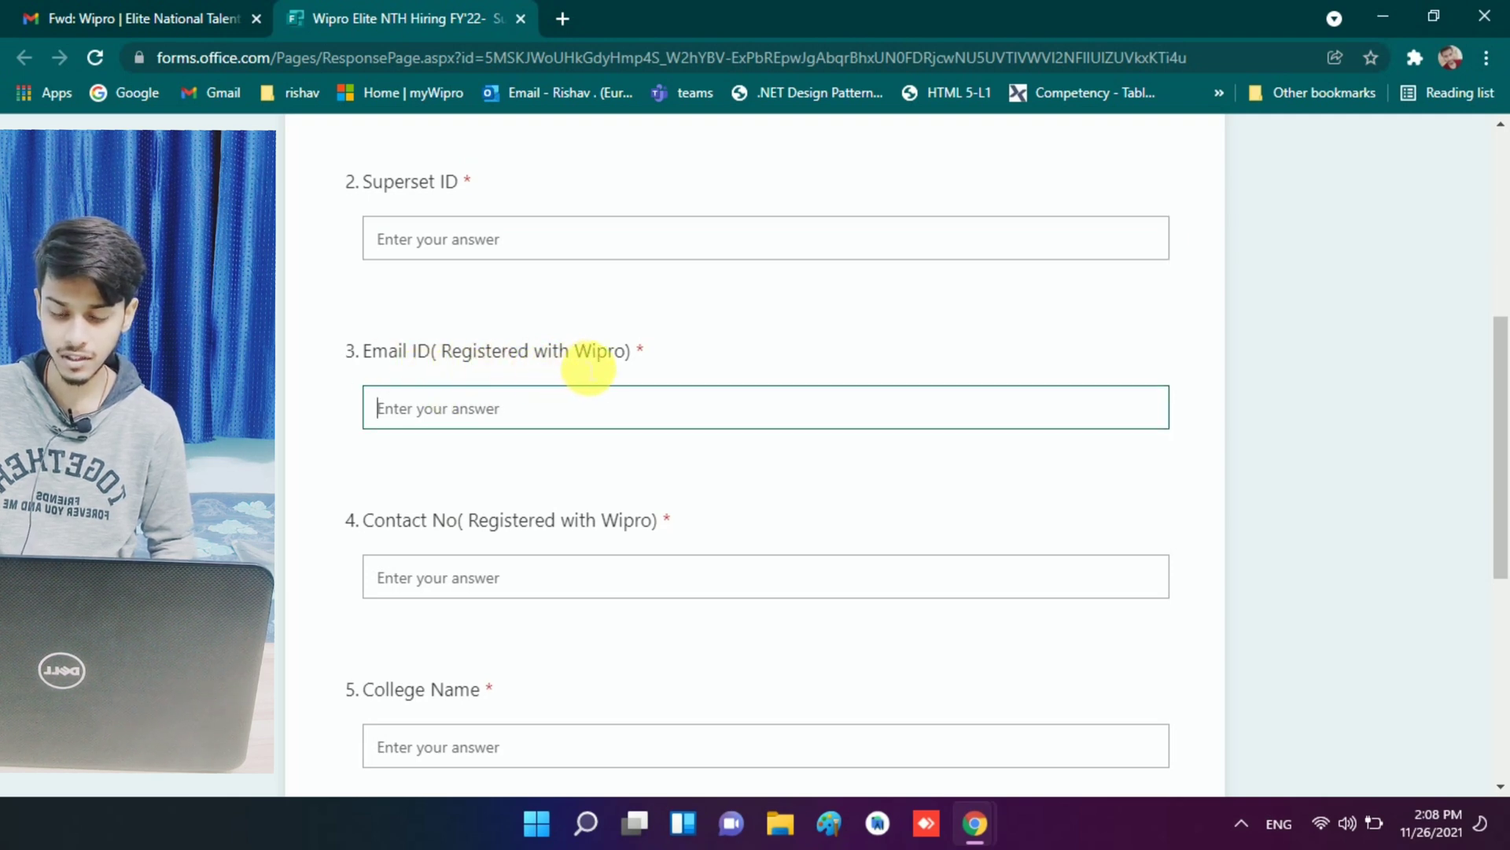
Step: Continue to Contact No and College Name, review down to Submit, then return to the Wipro email
scroll(581, 370, down, 1)
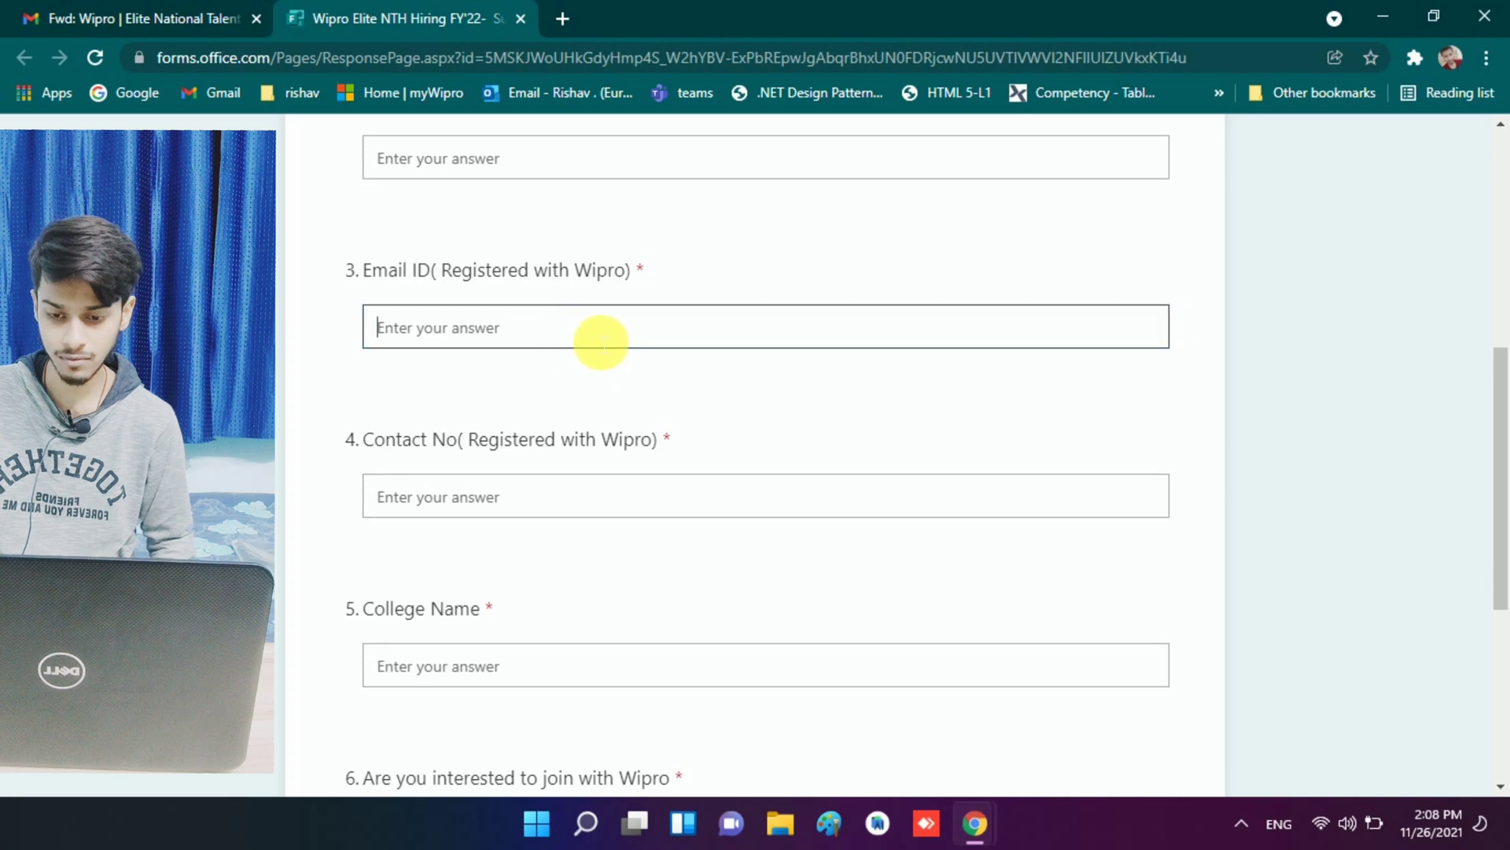
scroll(553, 326, down, 2)
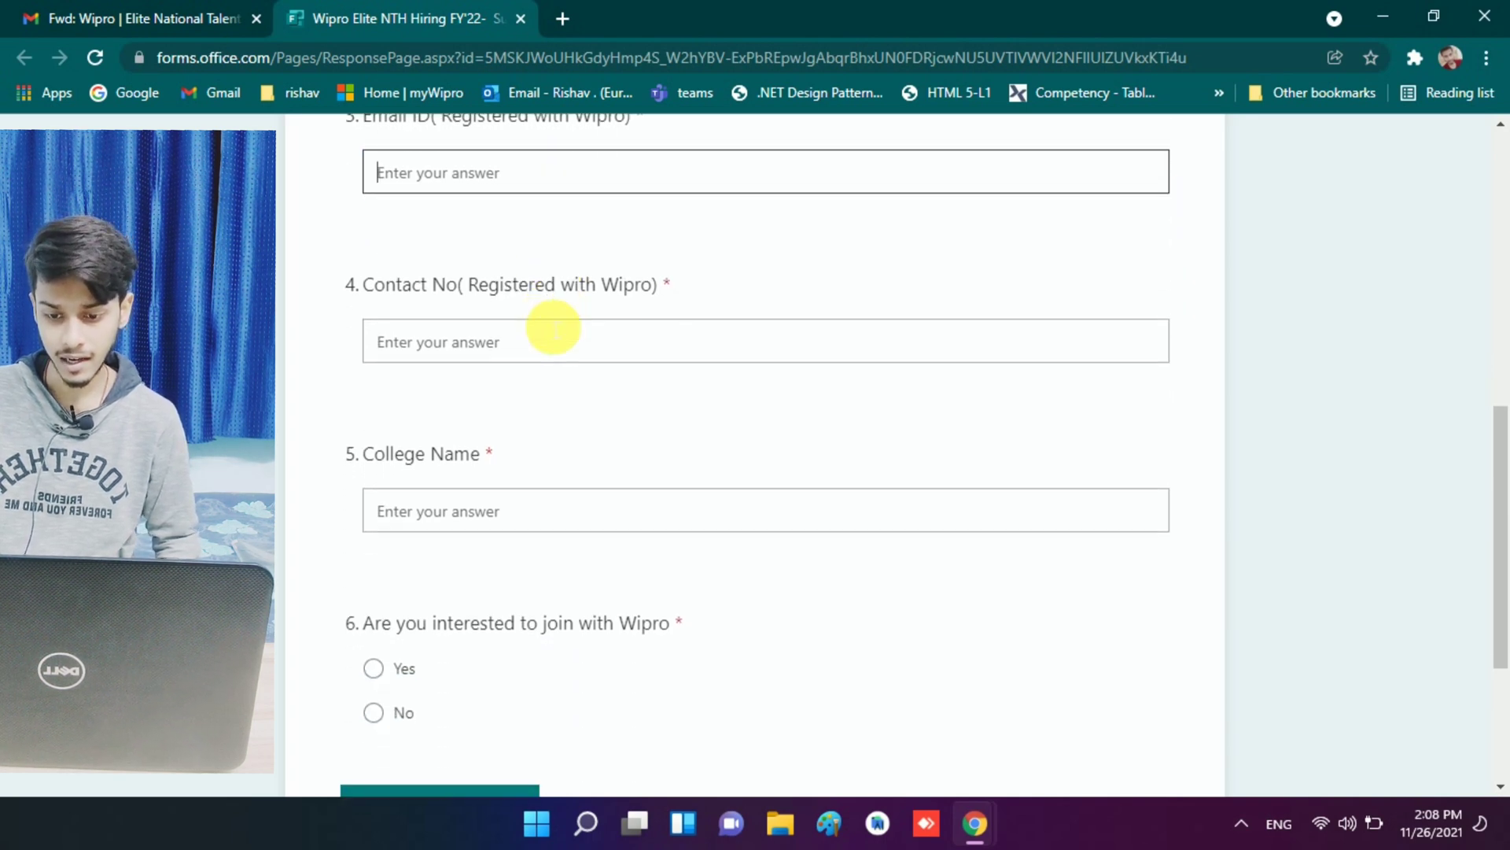
click(491, 340)
scroll(506, 338, down, 2)
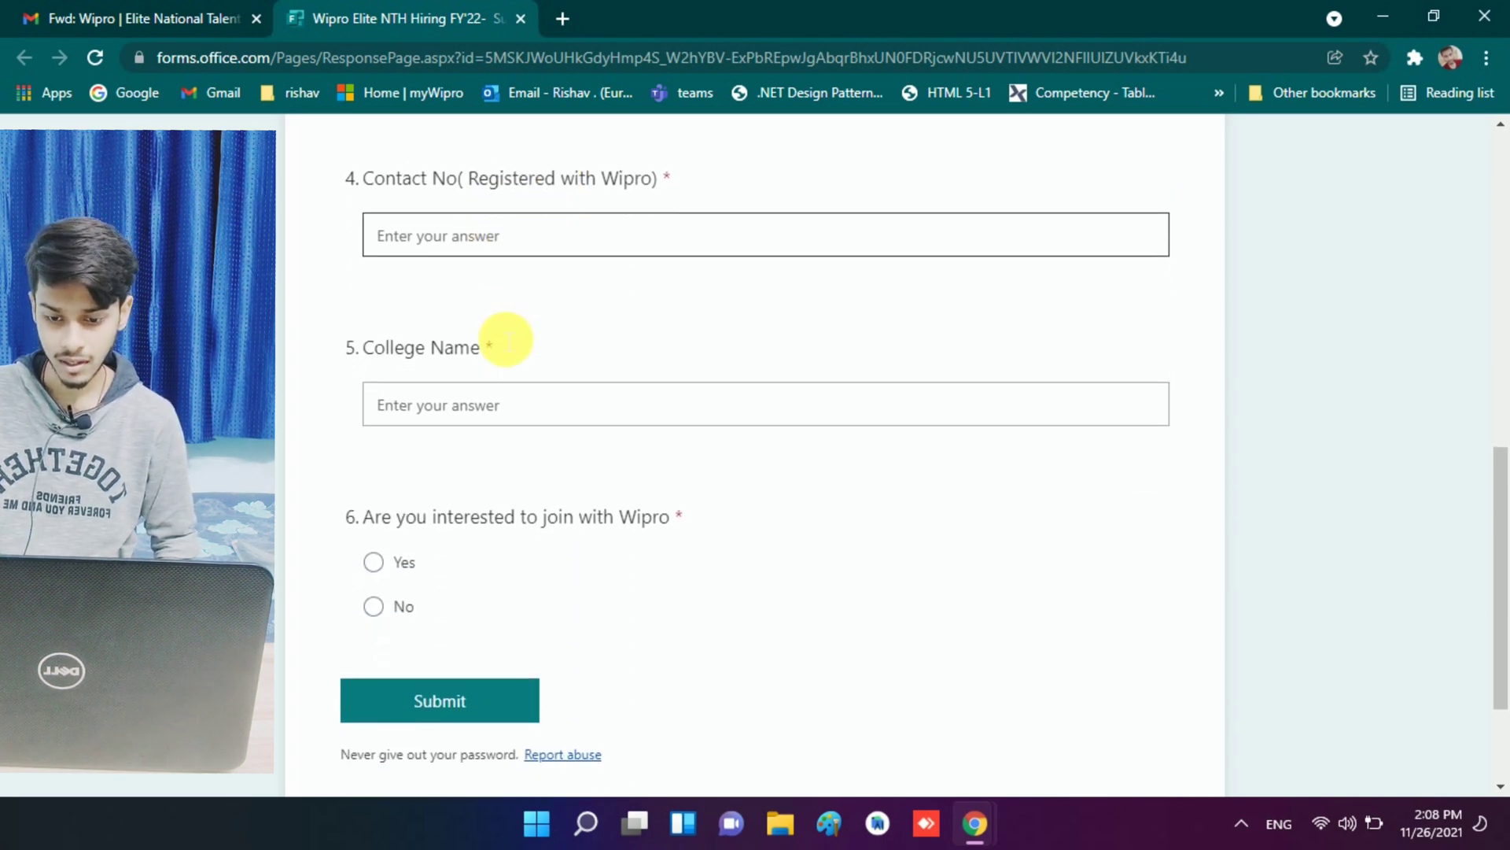
click(509, 350)
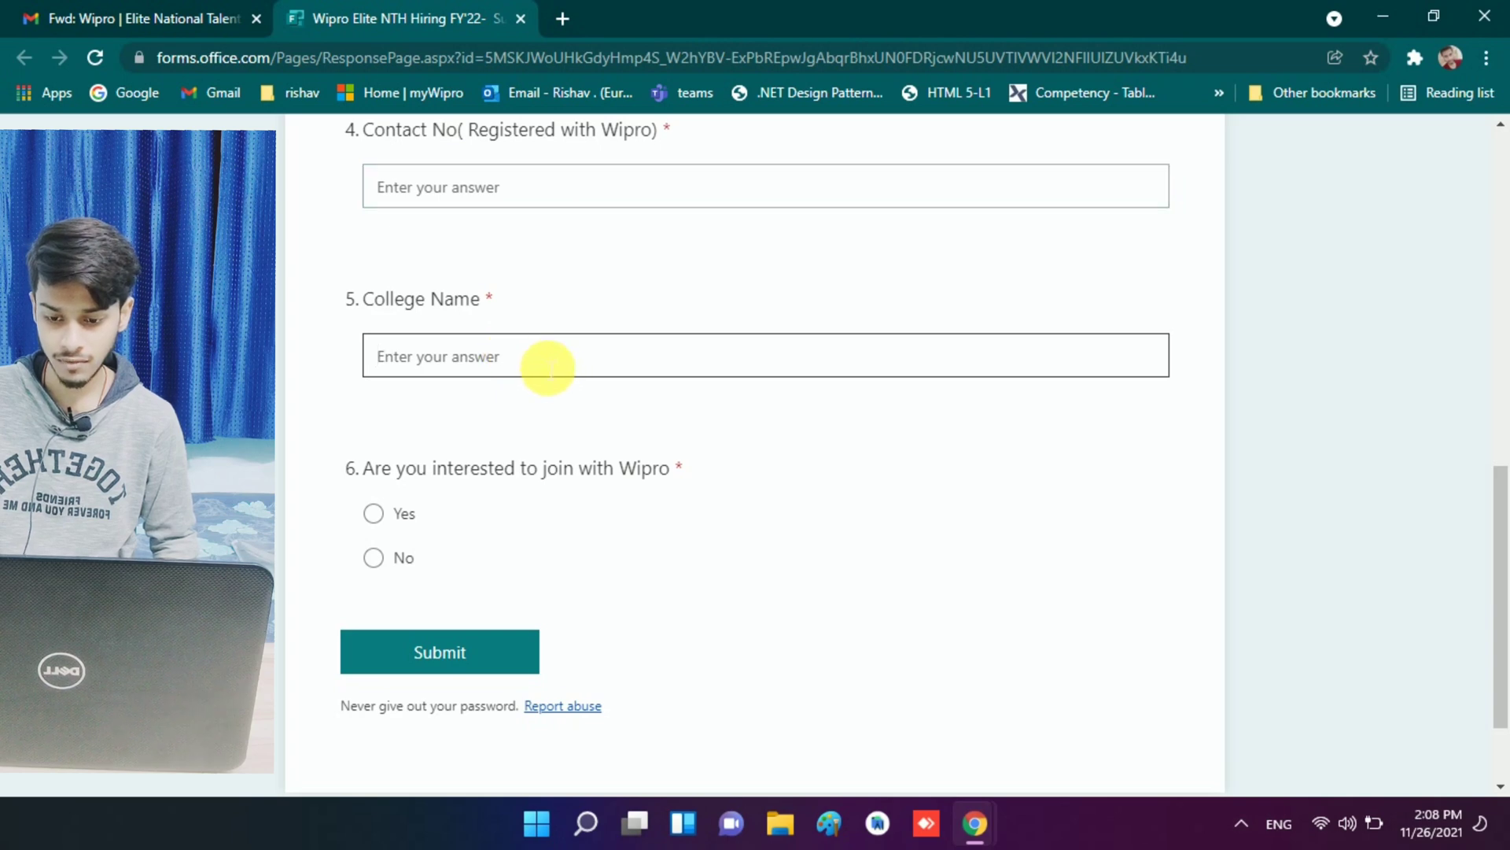
scroll(548, 368, down, 2)
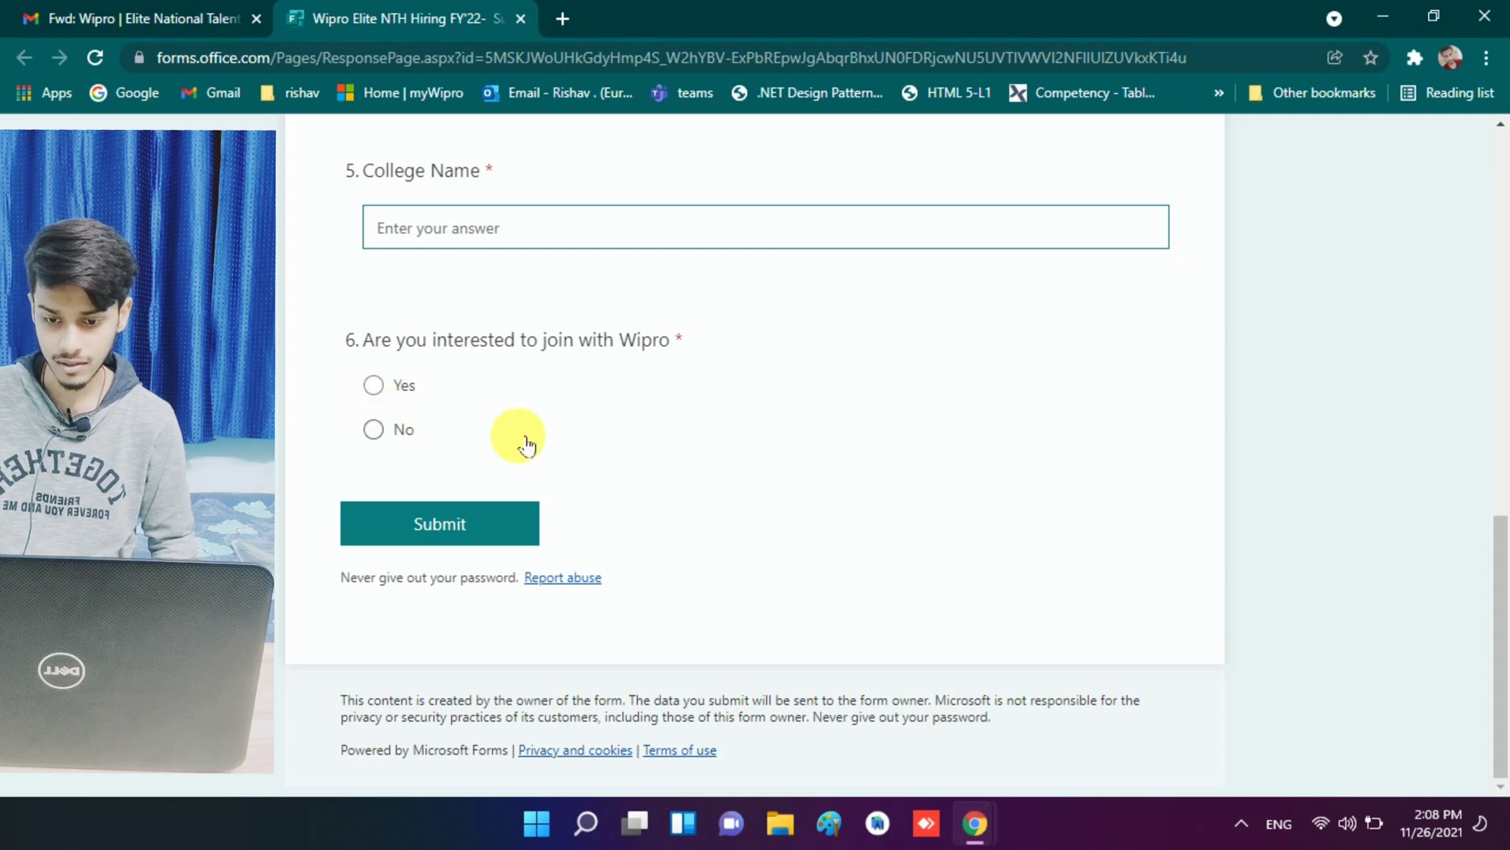
scroll(523, 439, up, 6)
scroll(523, 440, up, 8)
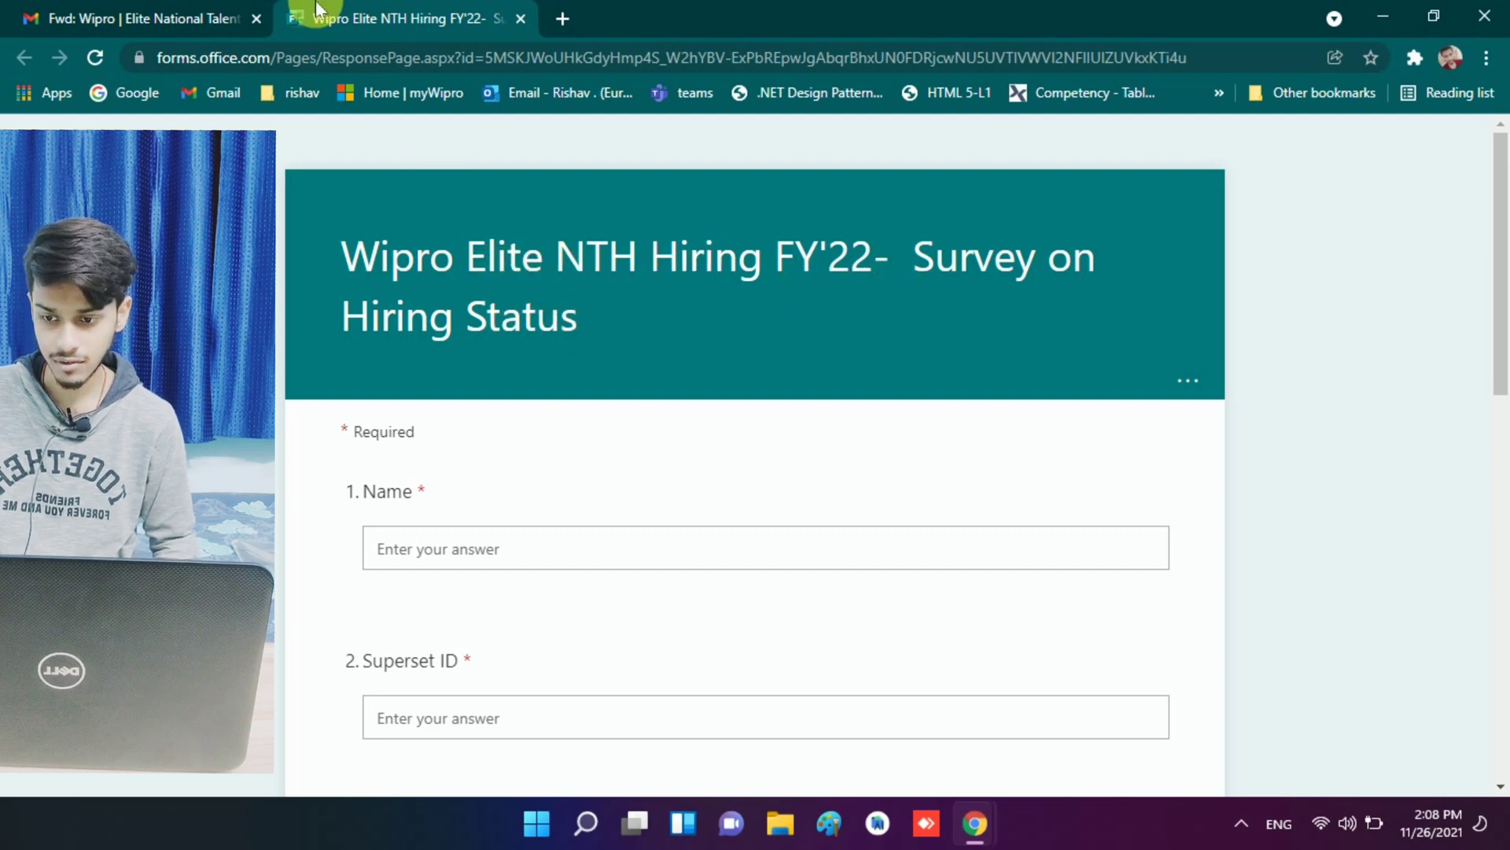
click(130, 18)
Step: Look over the Wipro email once more and close its Gmail tab, leaving the survey open
scroll(607, 313, down, 3)
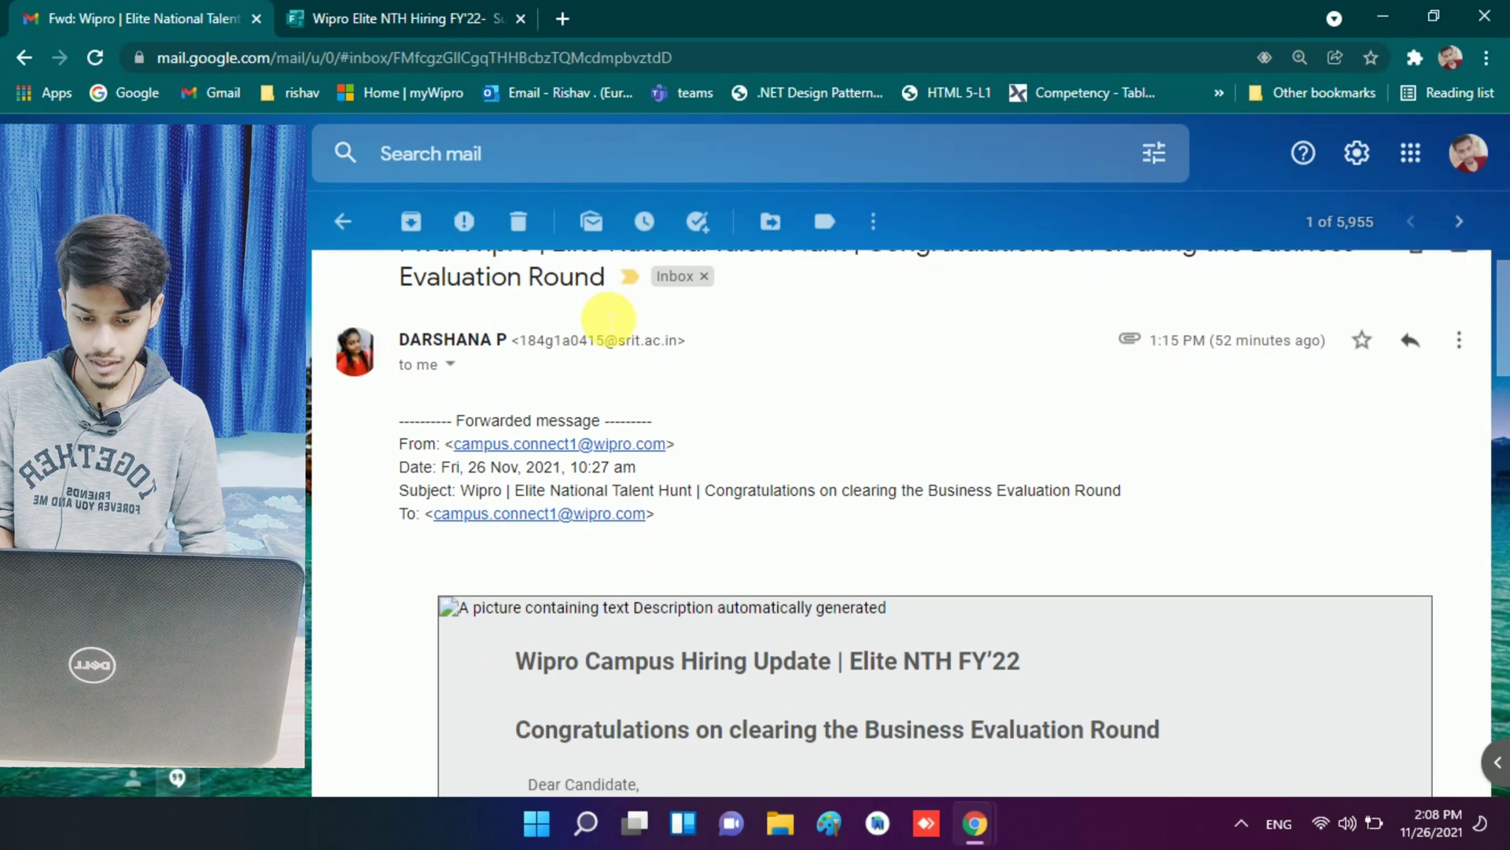
scroll(608, 320, down, 5)
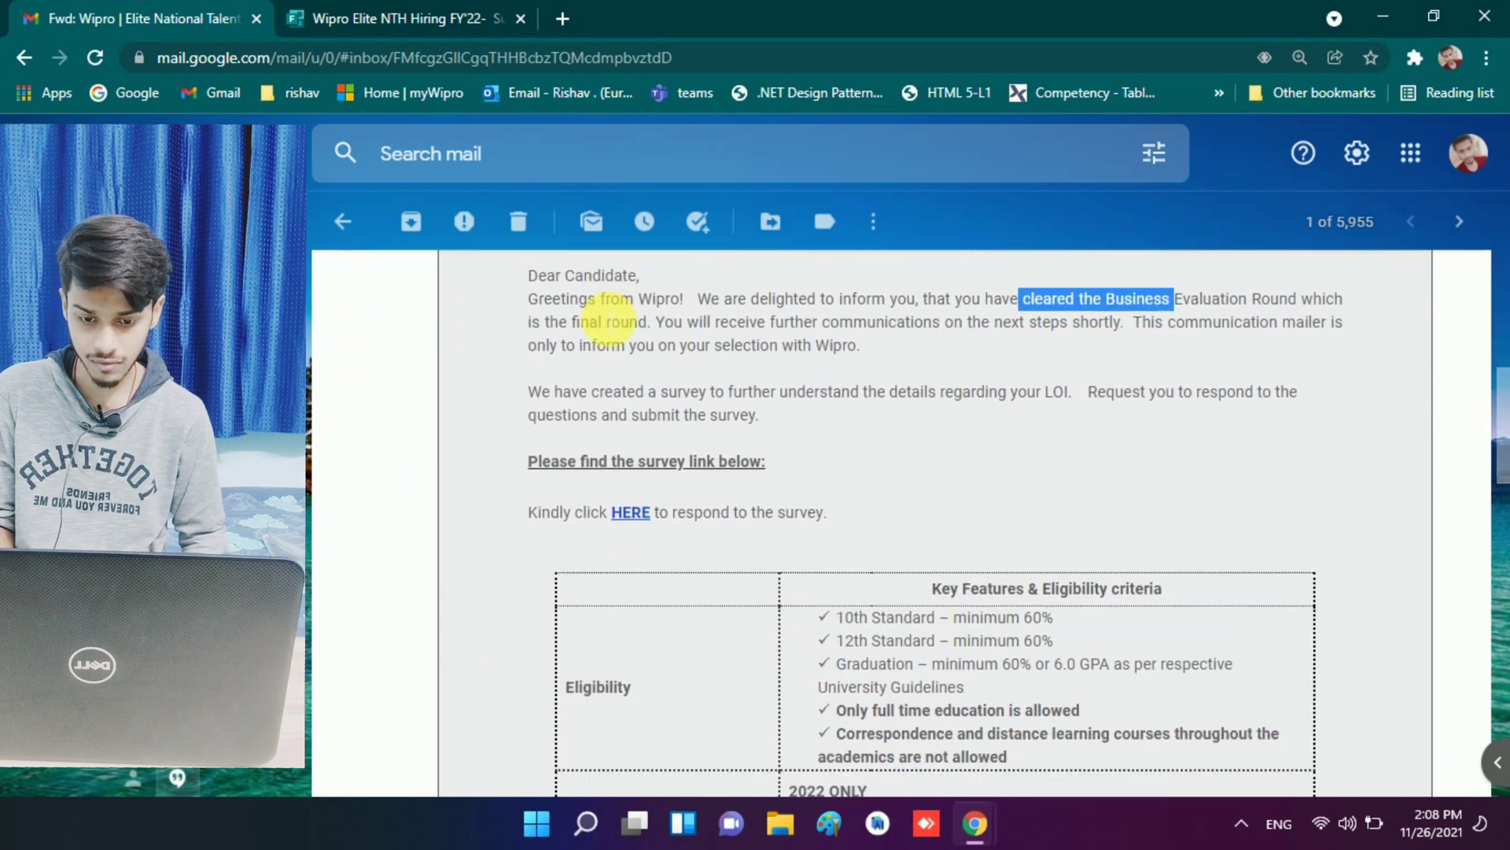
scroll(843, 385, down, 10)
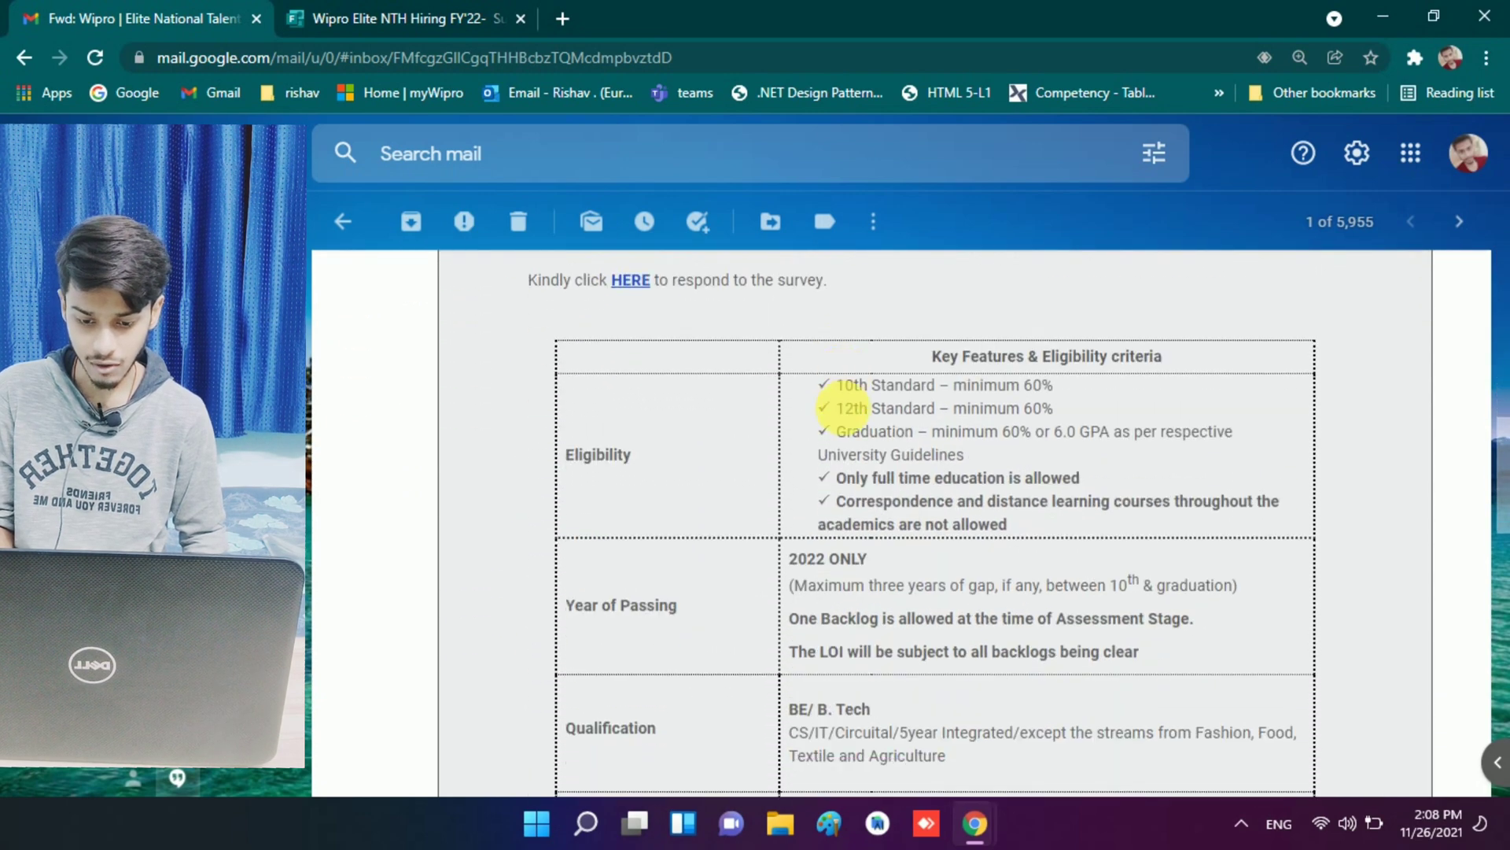
scroll(844, 409, up, 15)
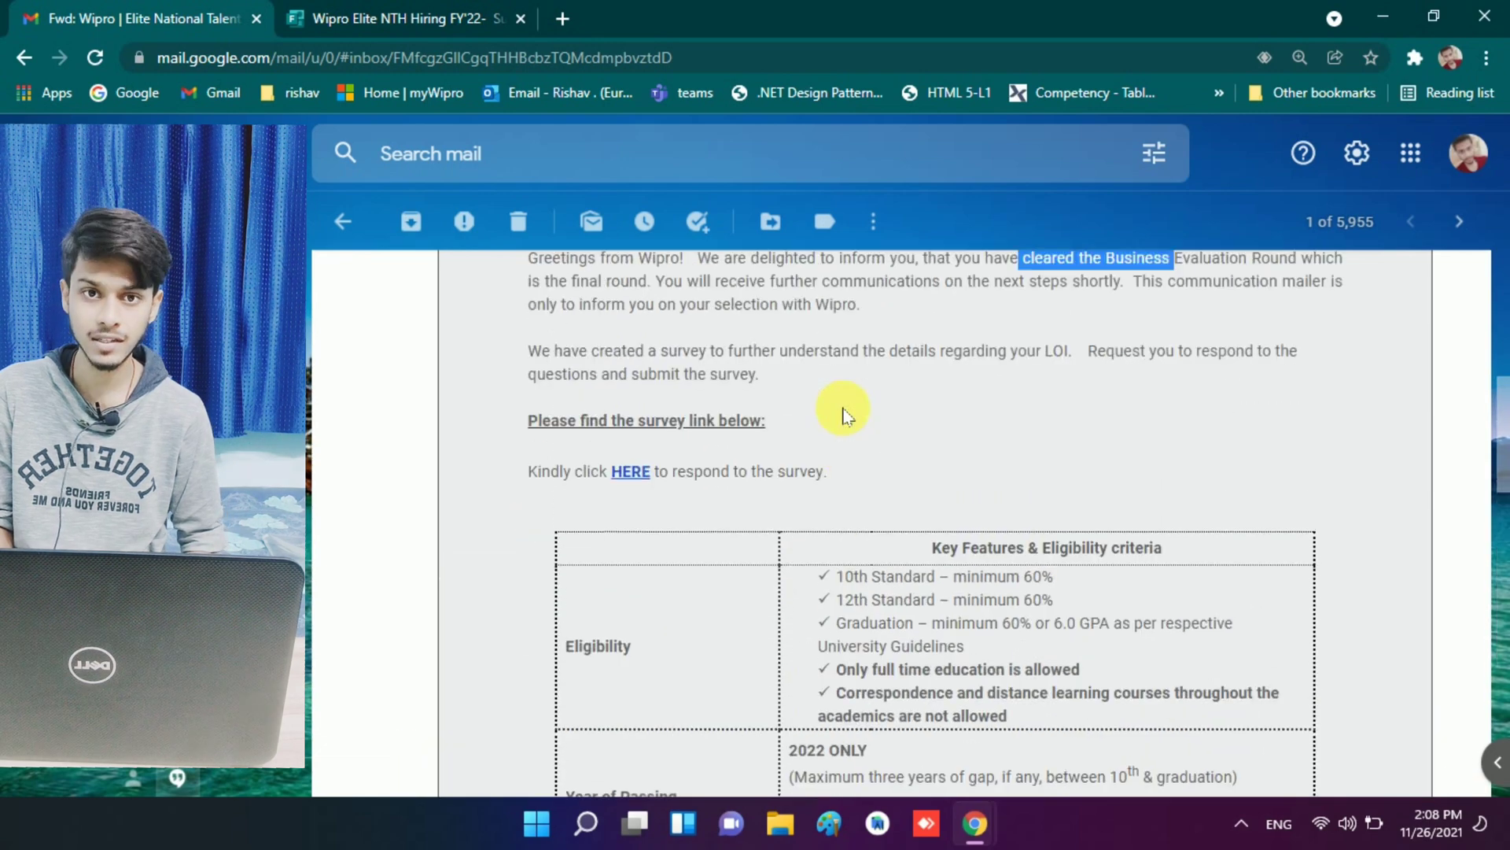
click(257, 19)
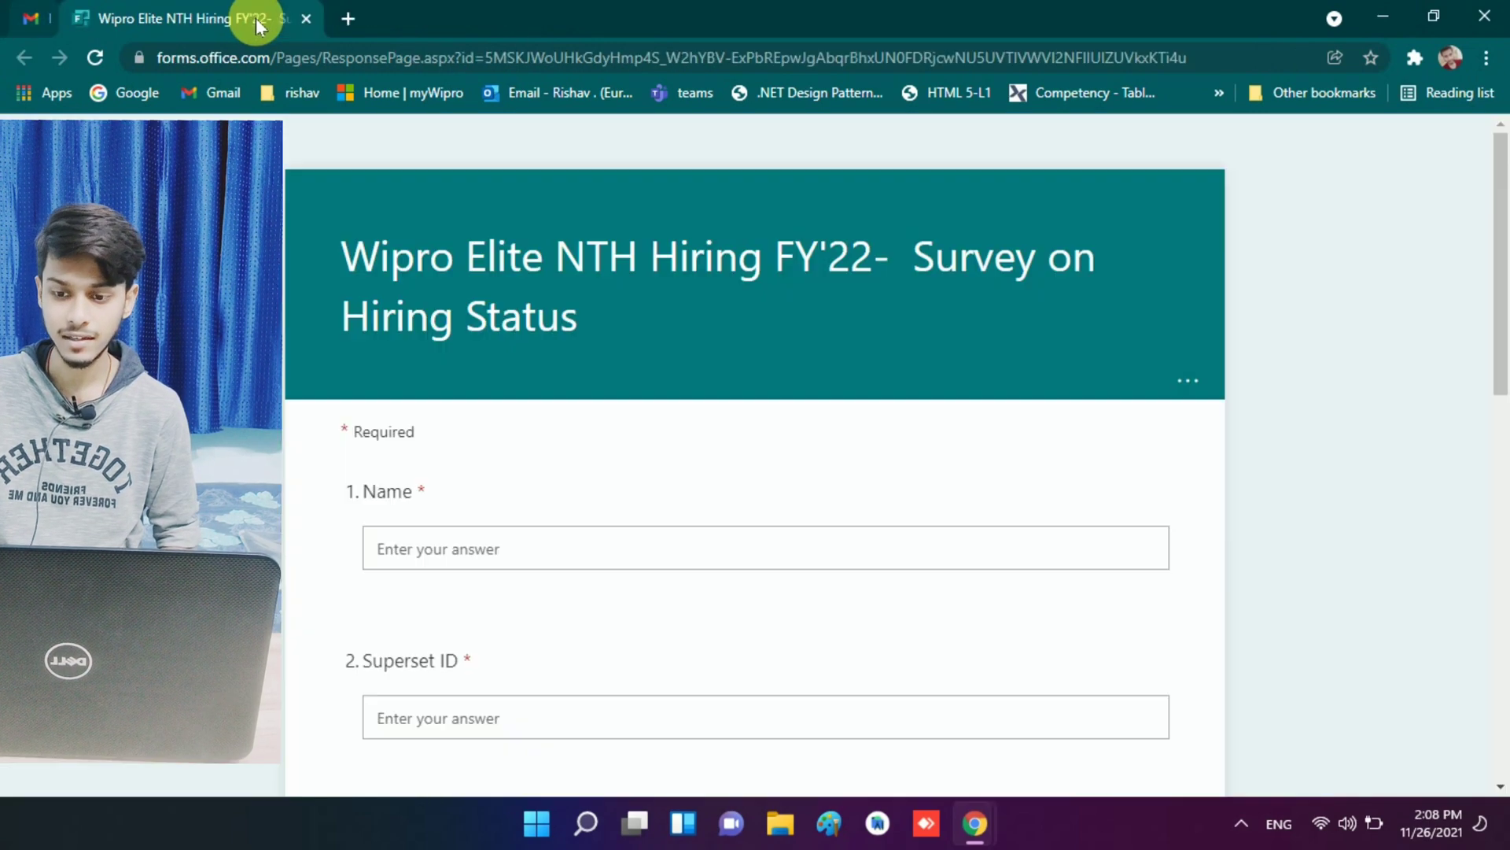